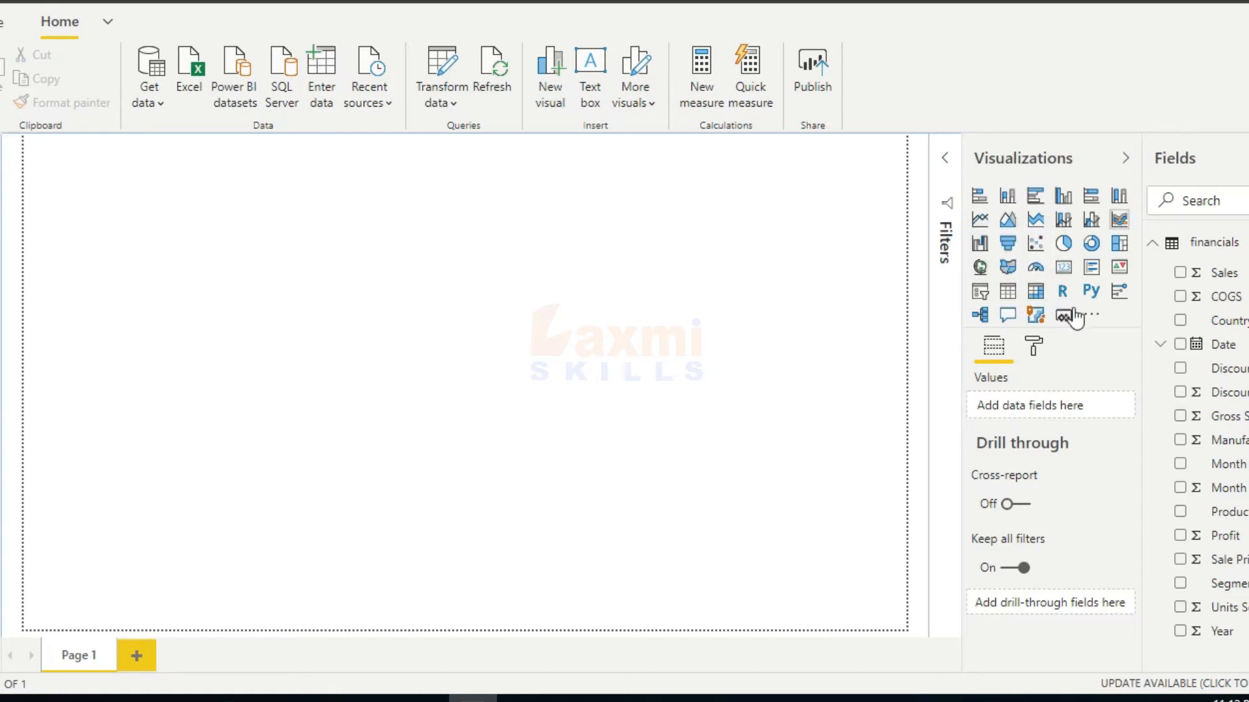
Insert a matrix visual, enlarge it over the middle of the report page and show it in focus mode
click(1126, 157)
click(1126, 159)
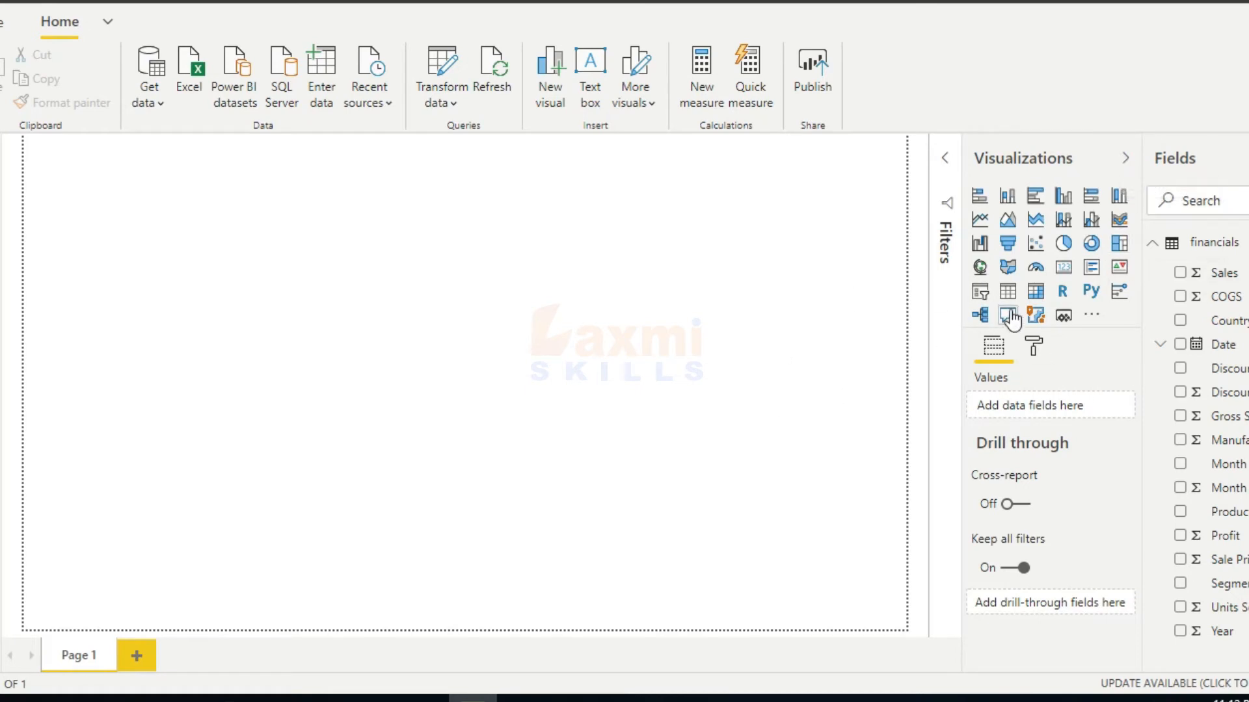
click(1034, 294)
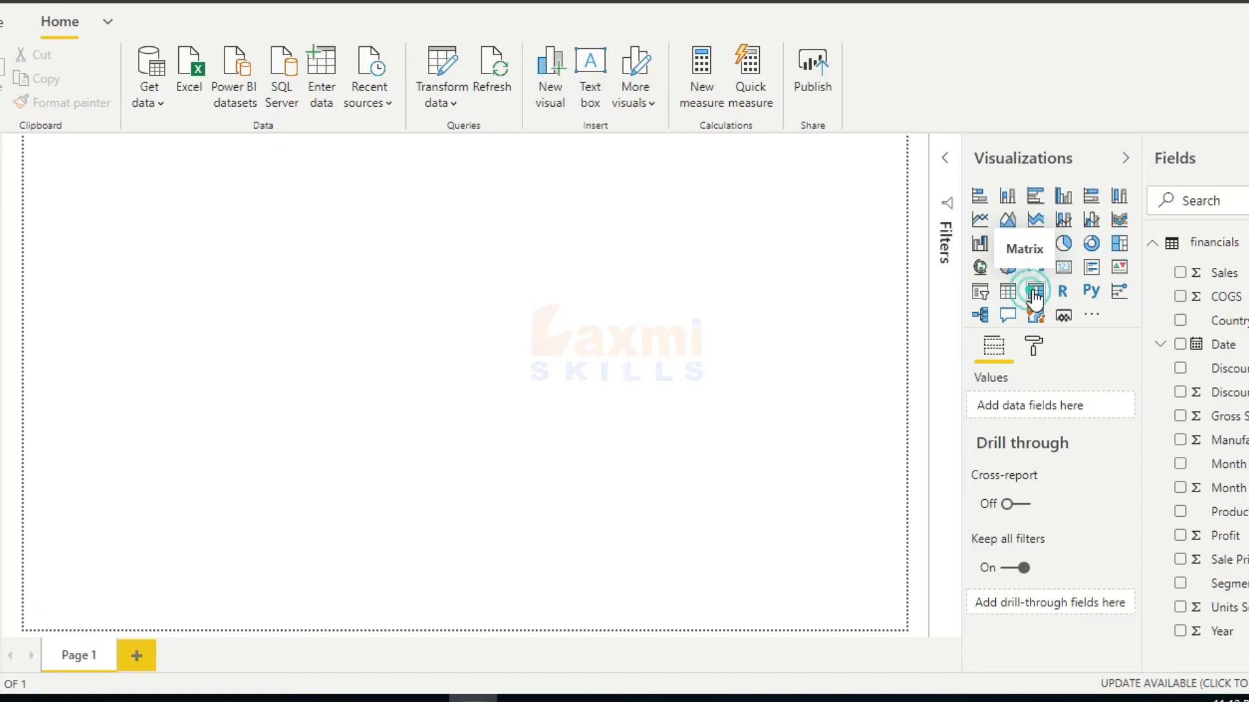
click(185, 276)
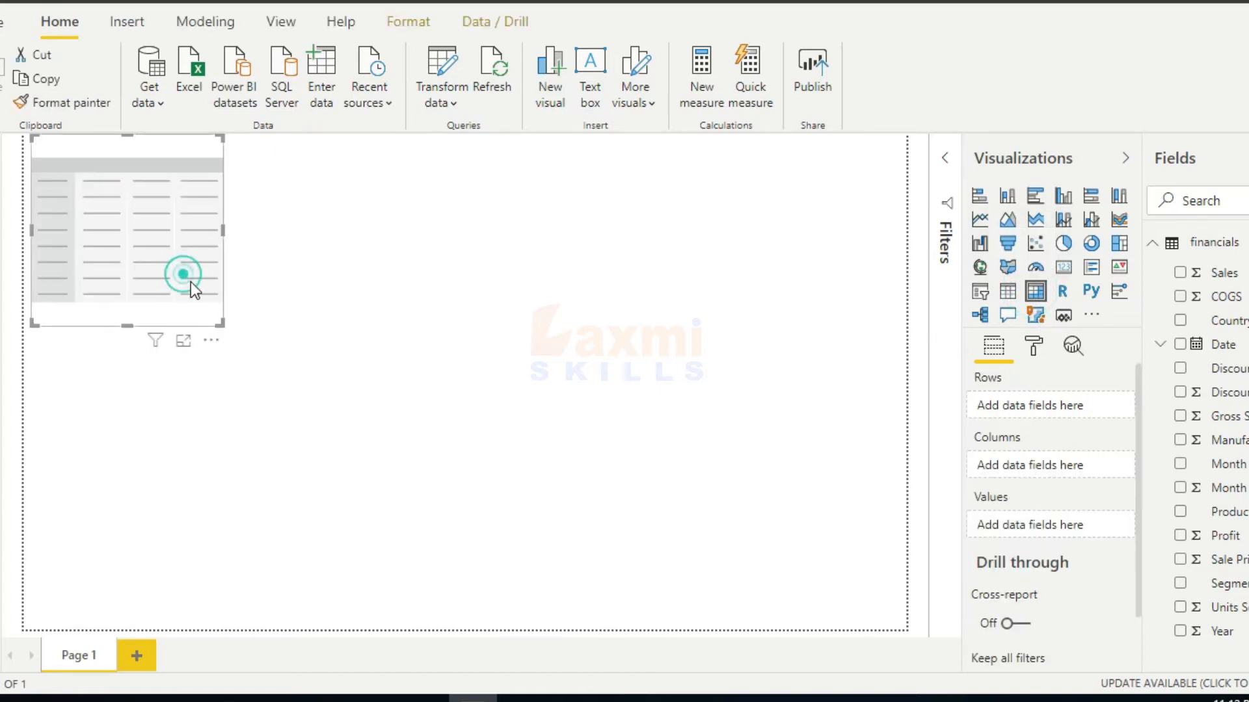
drag(187, 278, 271, 318)
drag(303, 369, 765, 502)
drag(639, 395, 660, 409)
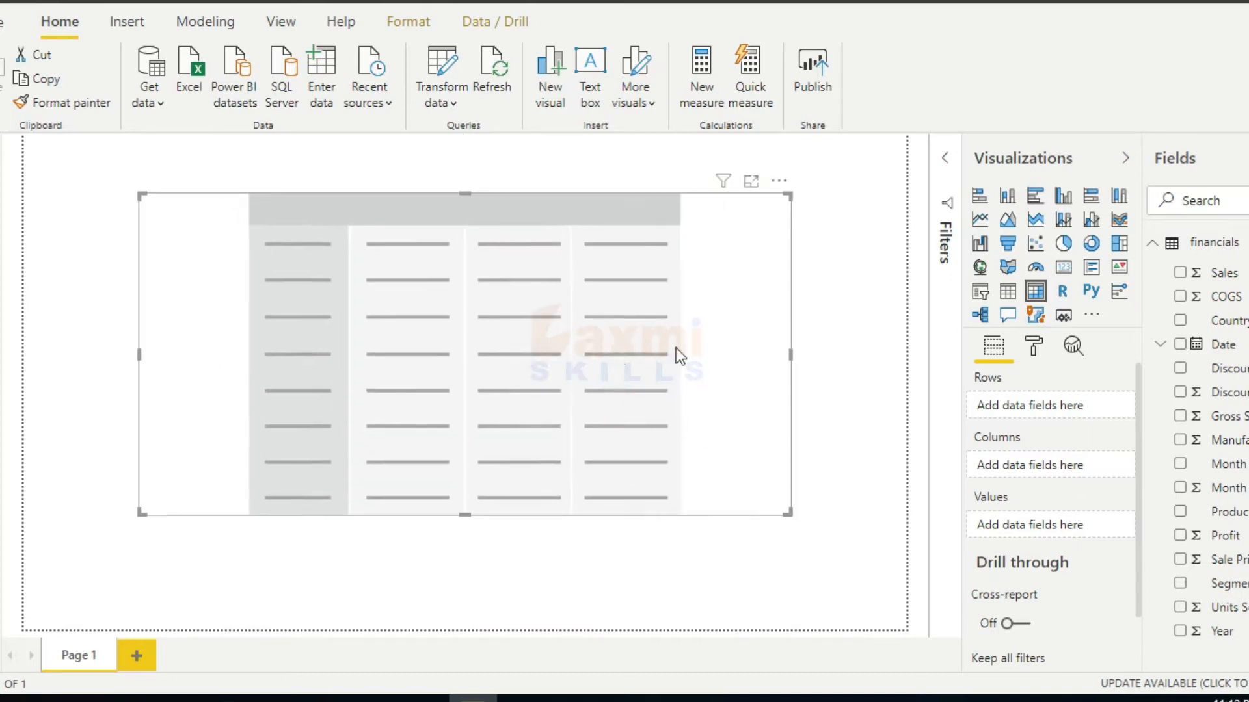
click(752, 182)
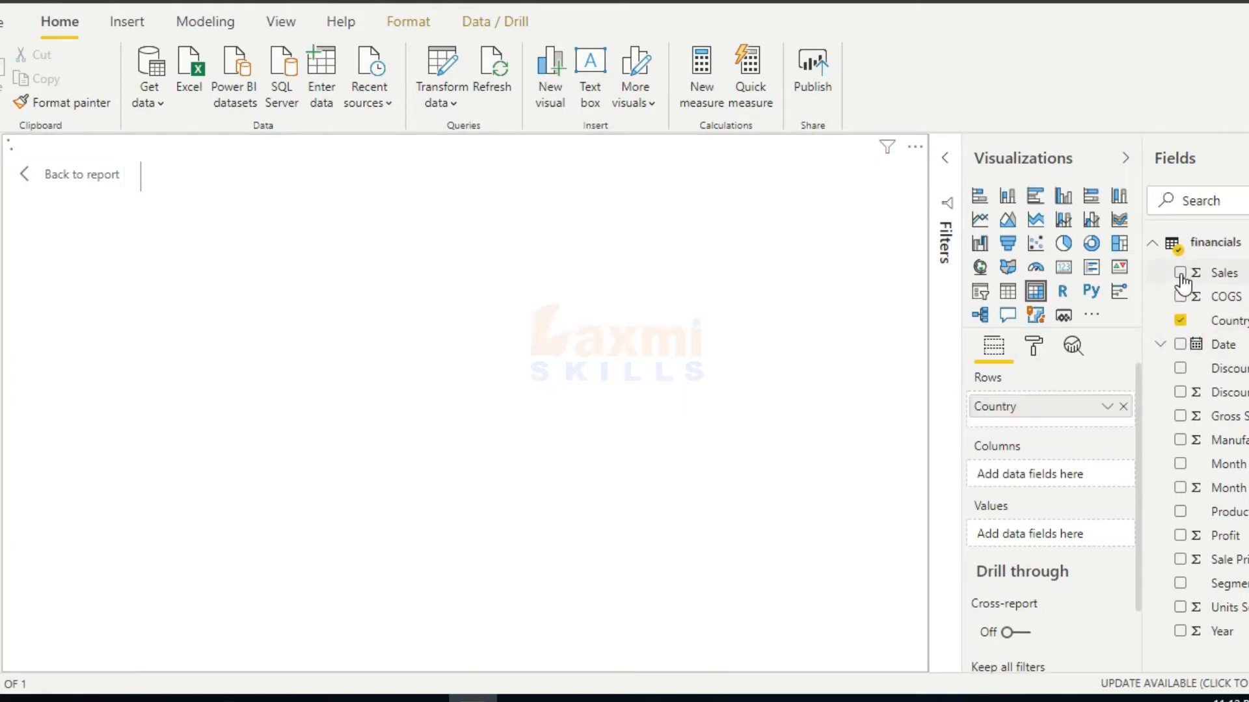
Try the Country matrix with Sales and COGS as values, and clear all three fields again
click(1179, 273)
click(1180, 297)
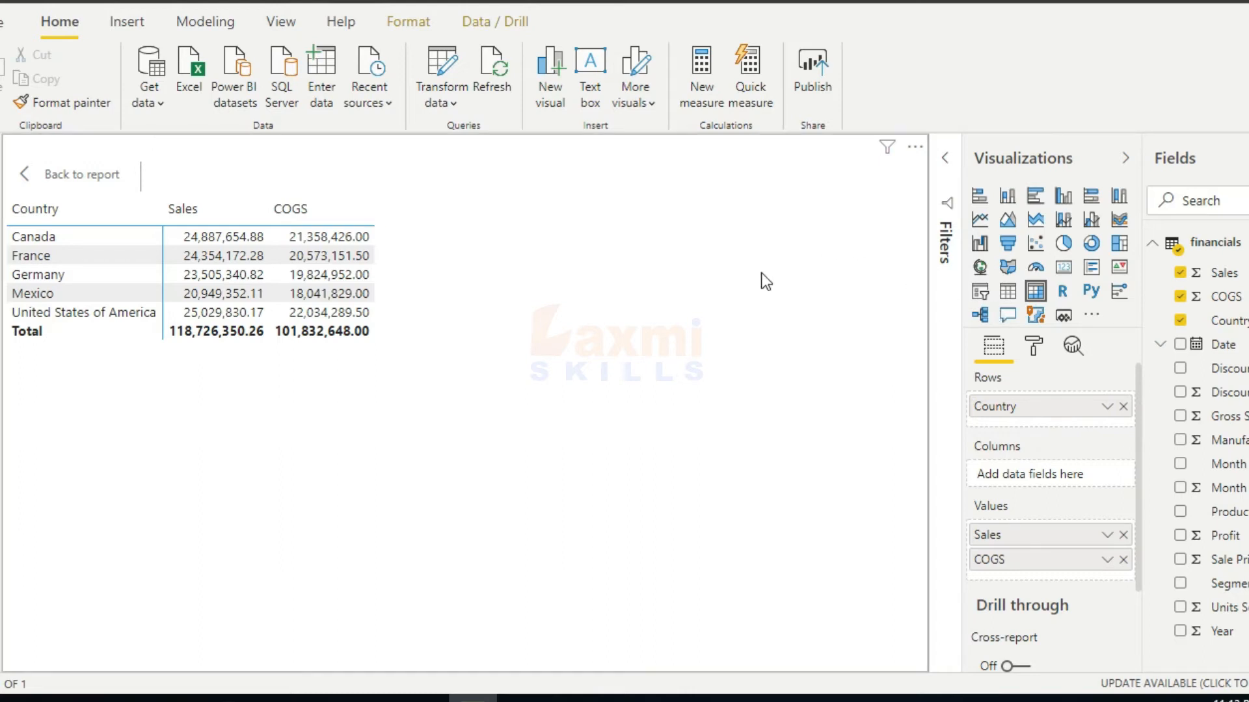
click(1180, 273)
click(1181, 297)
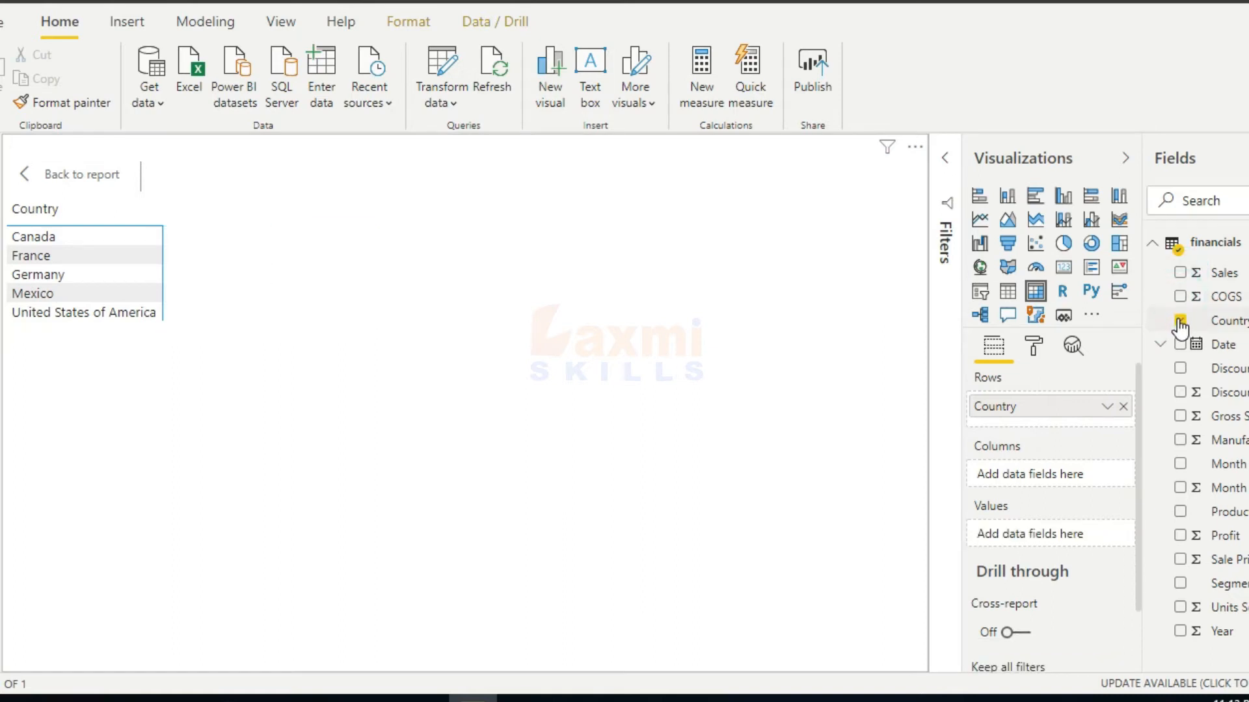
click(1180, 320)
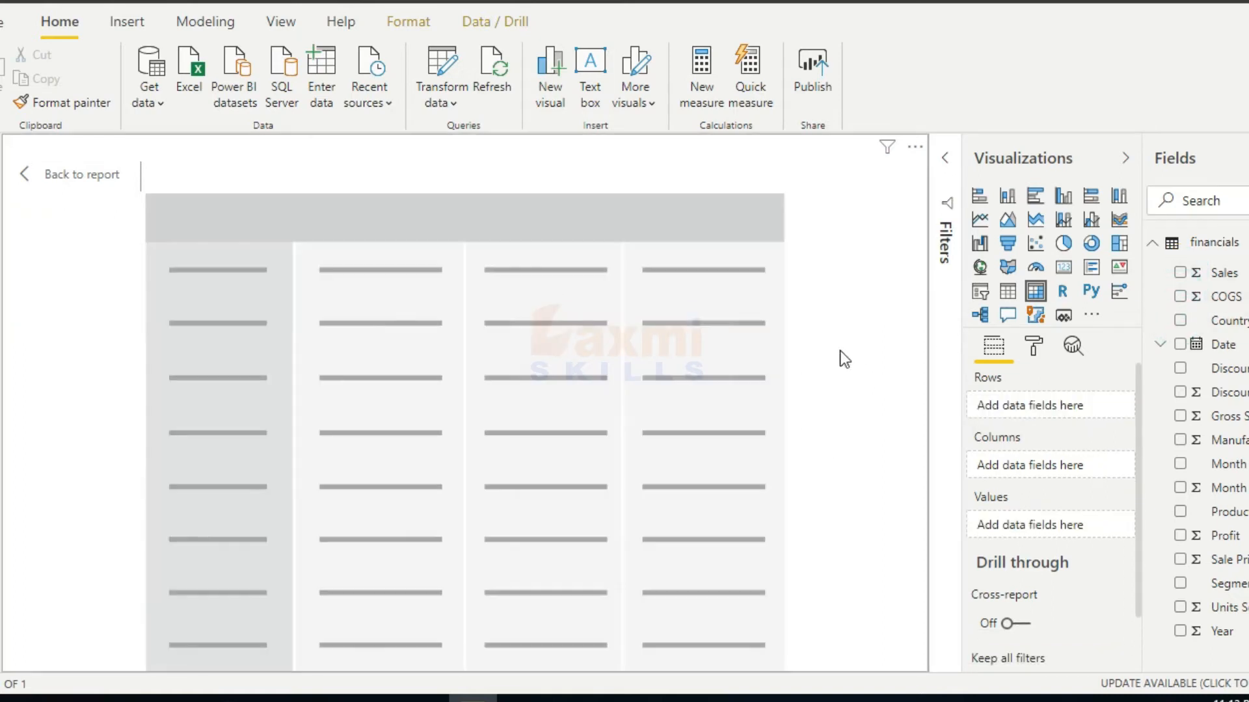
Reveal the Date Hierarchy levels in the financials table and add the whole Date field to the matrix rows
click(1161, 346)
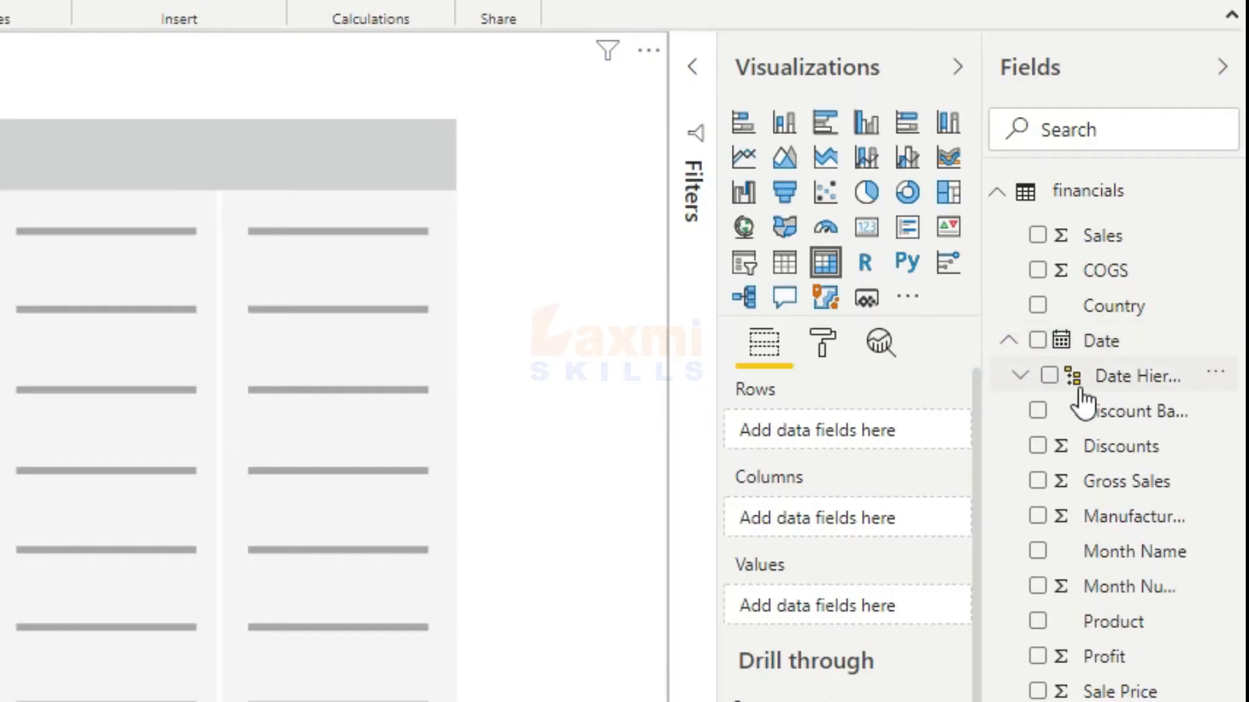
click(983, 368)
drag(946, 368, 852, 369)
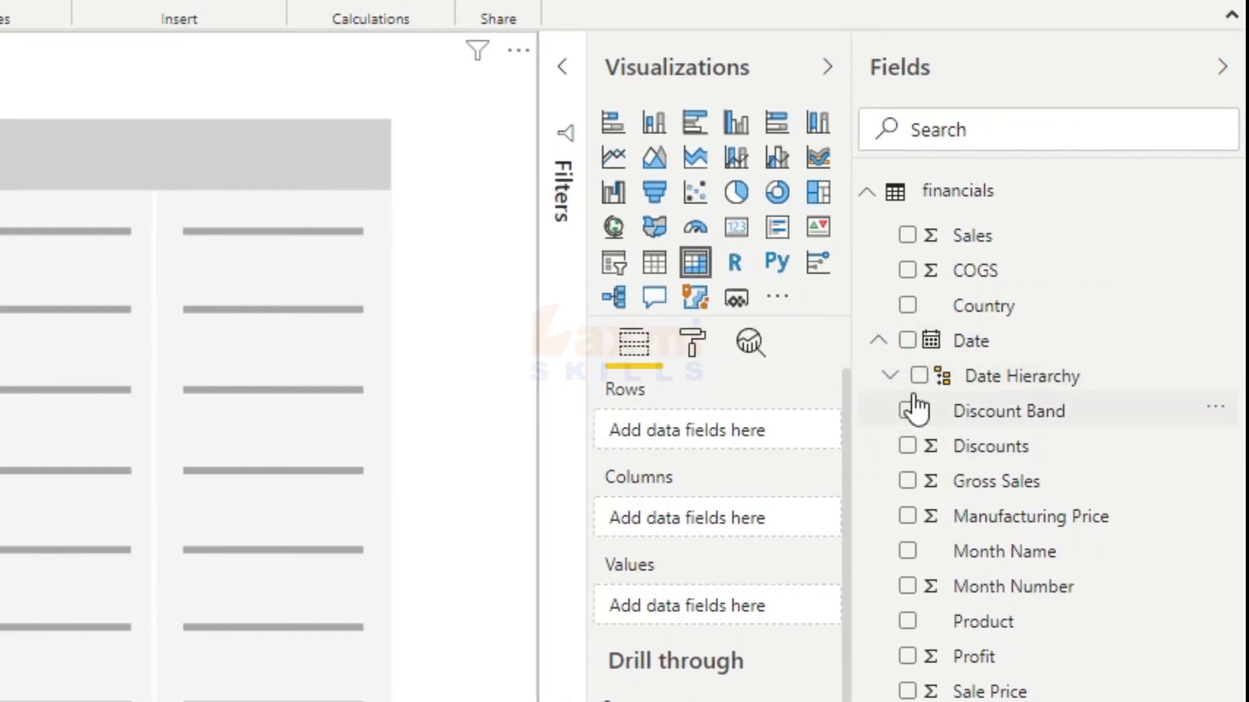
click(828, 68)
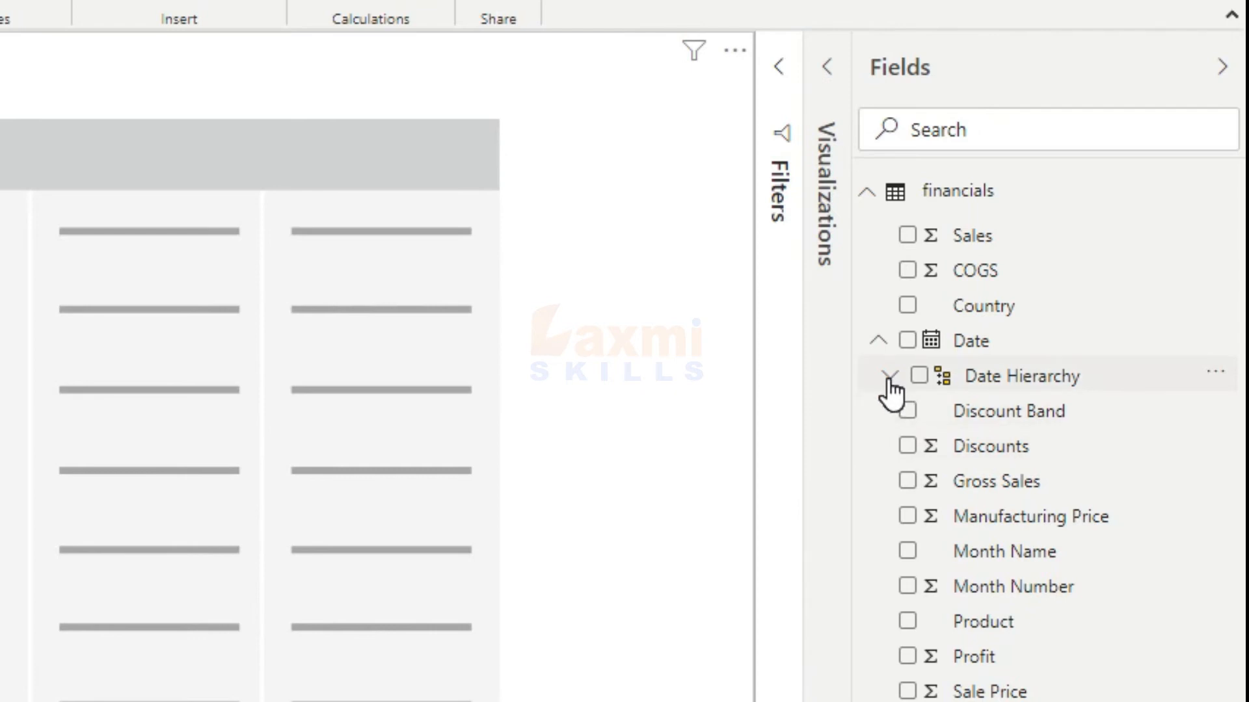
click(890, 377)
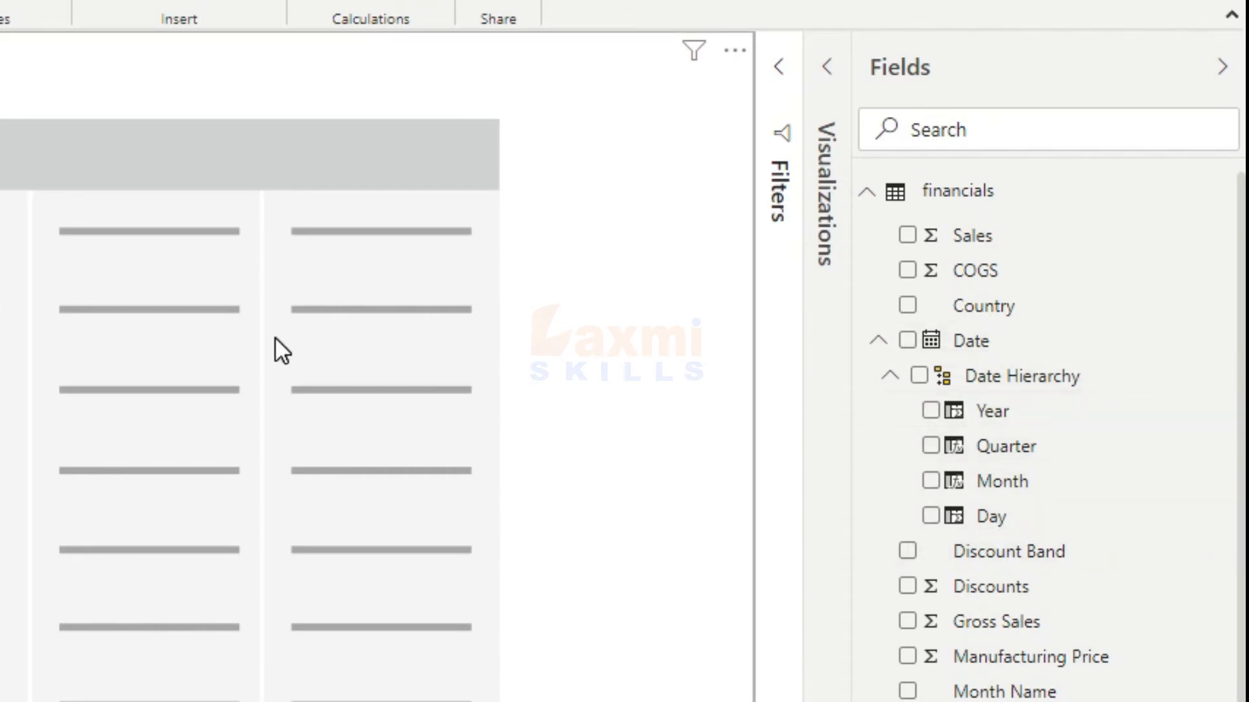
click(898, 342)
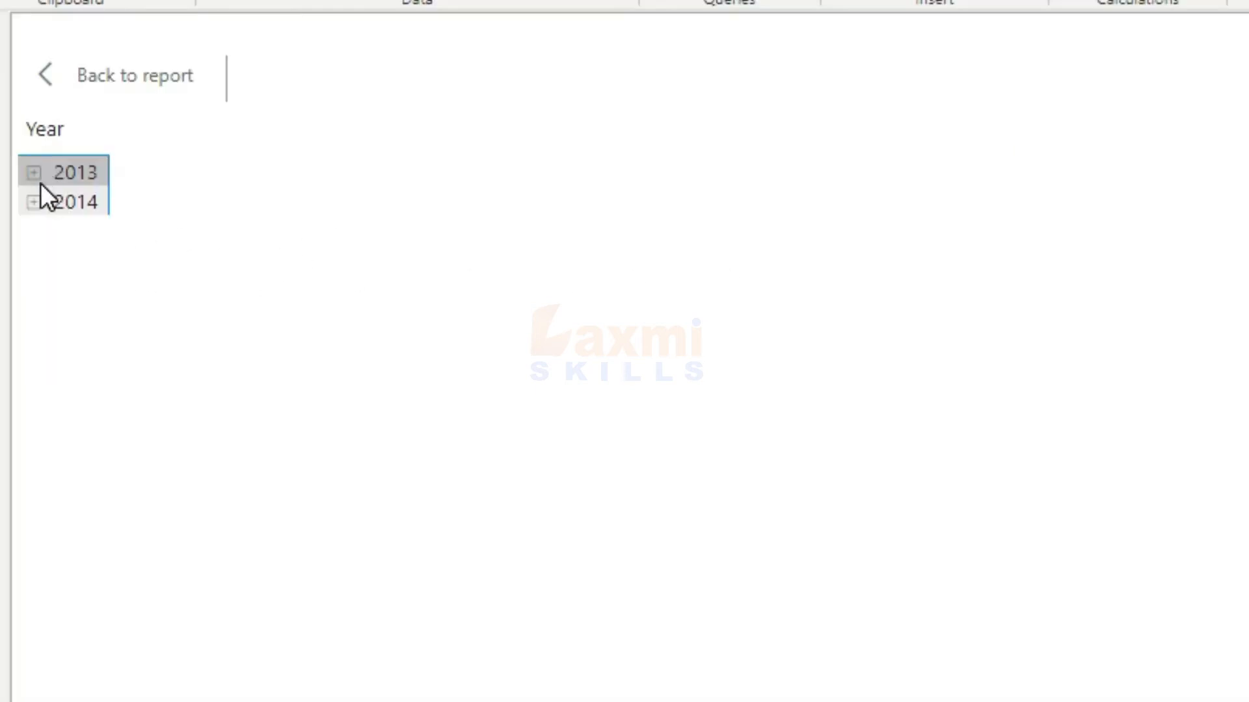
Expand 2013 and its four quarters down to months in the matrix, and expand 2014 to its quarters
click(33, 174)
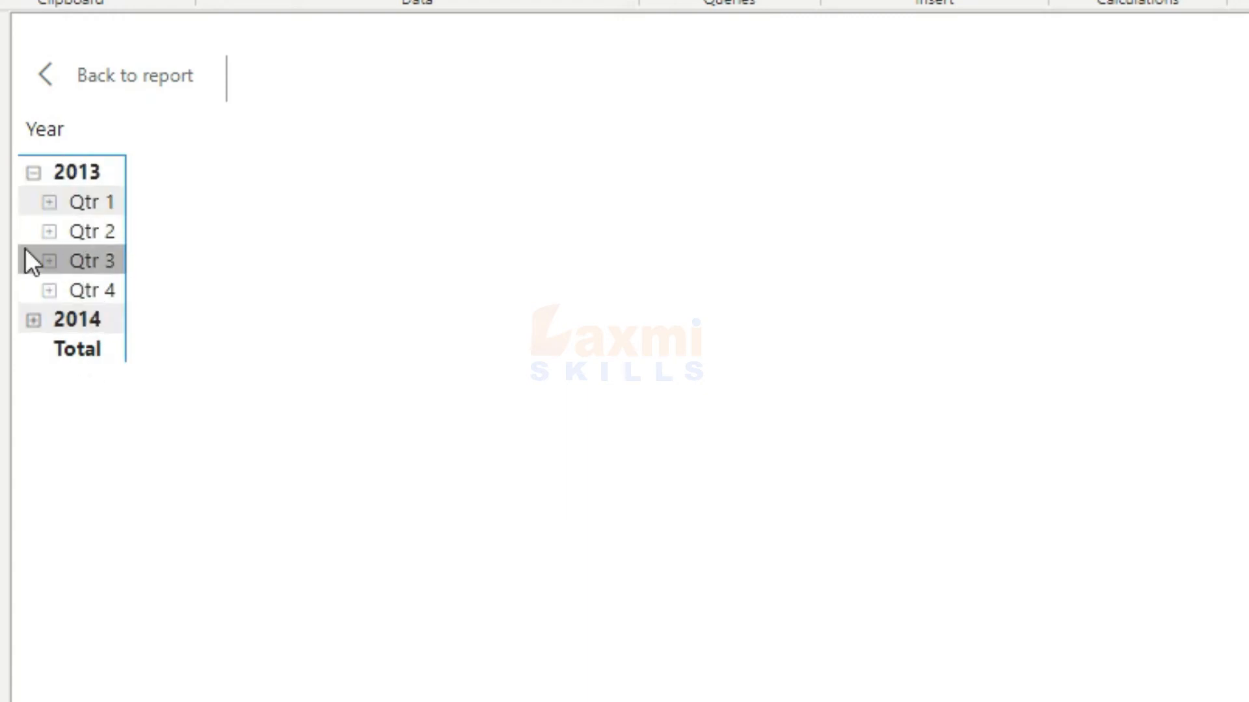
click(49, 202)
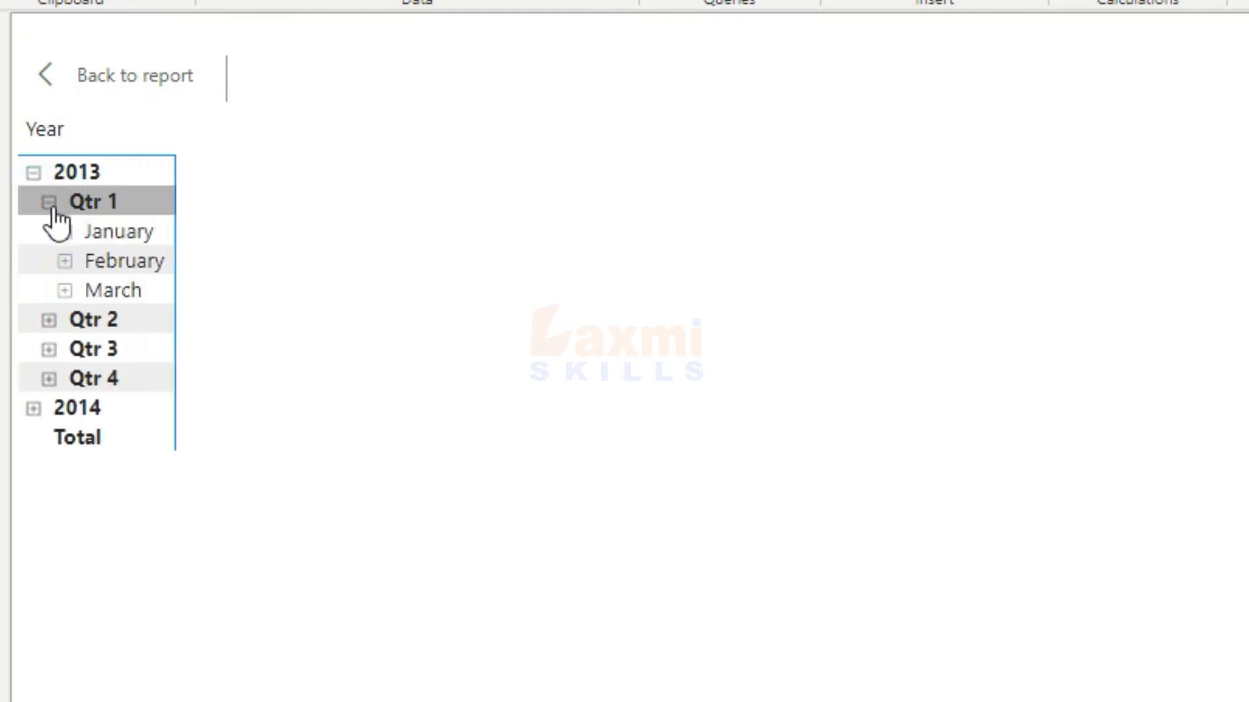
click(49, 319)
click(49, 437)
click(49, 555)
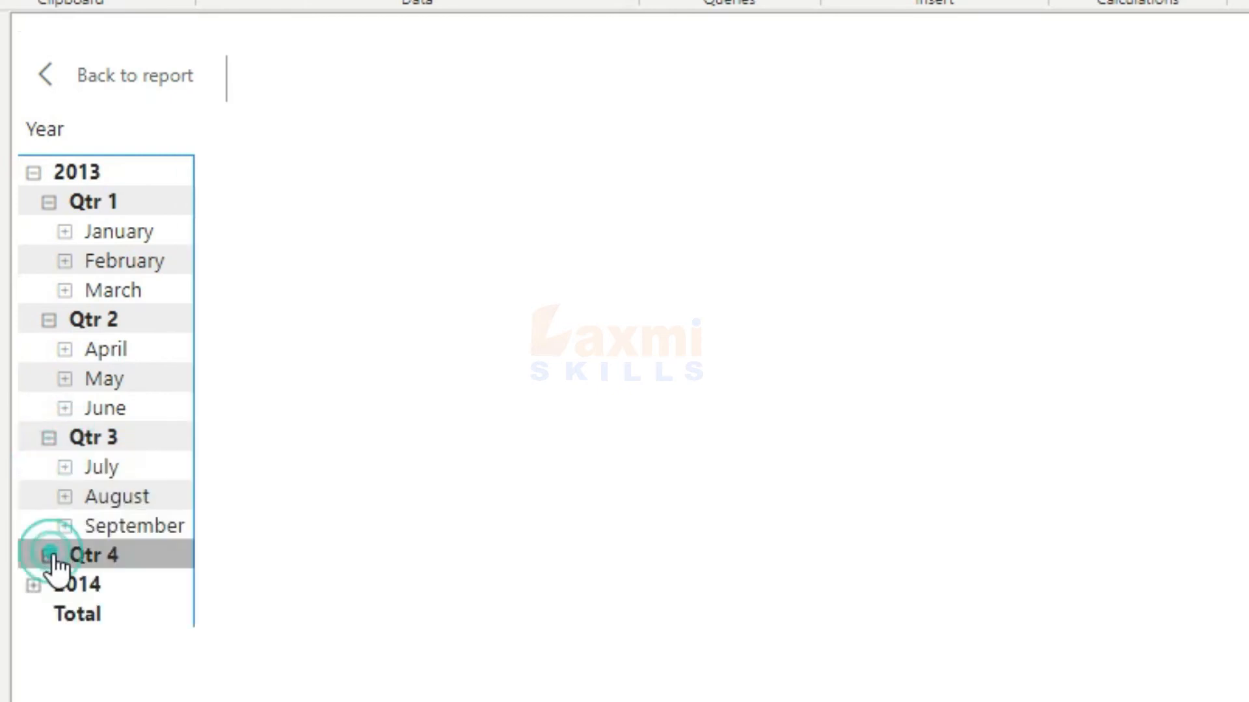
click(33, 674)
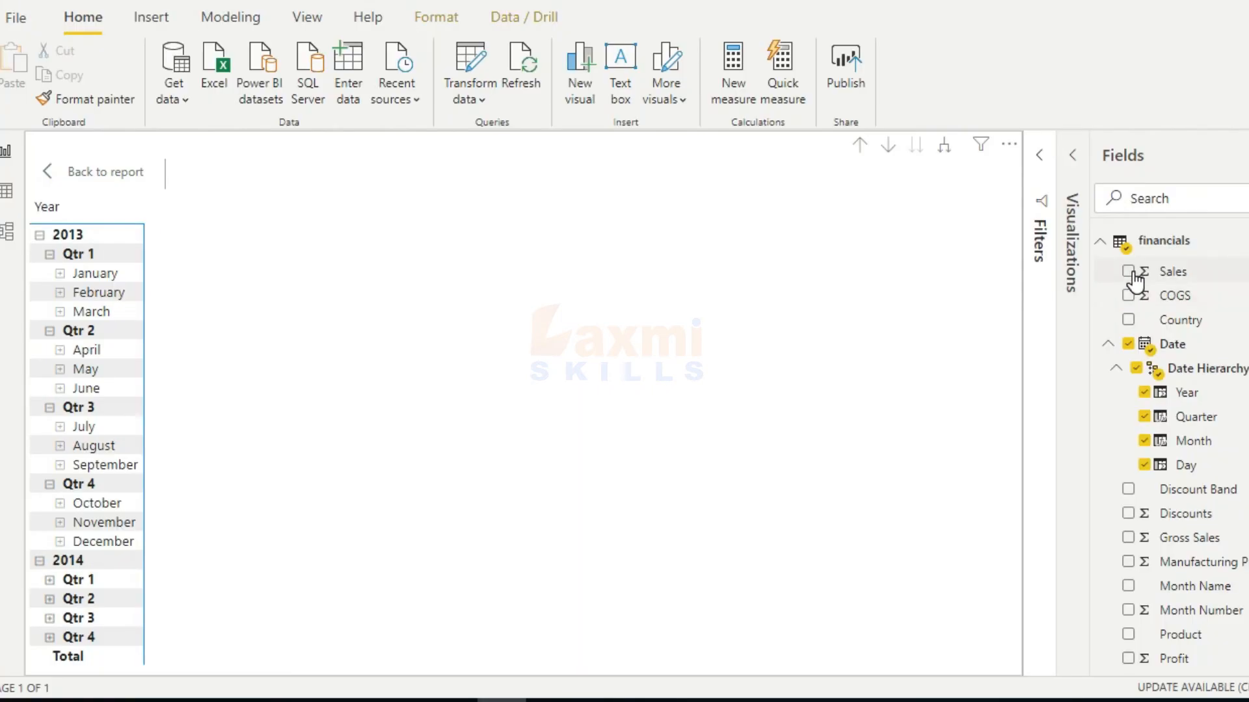
Add Sales as the matrix values and expand September 2013 and January 2014 down to day level
click(1133, 274)
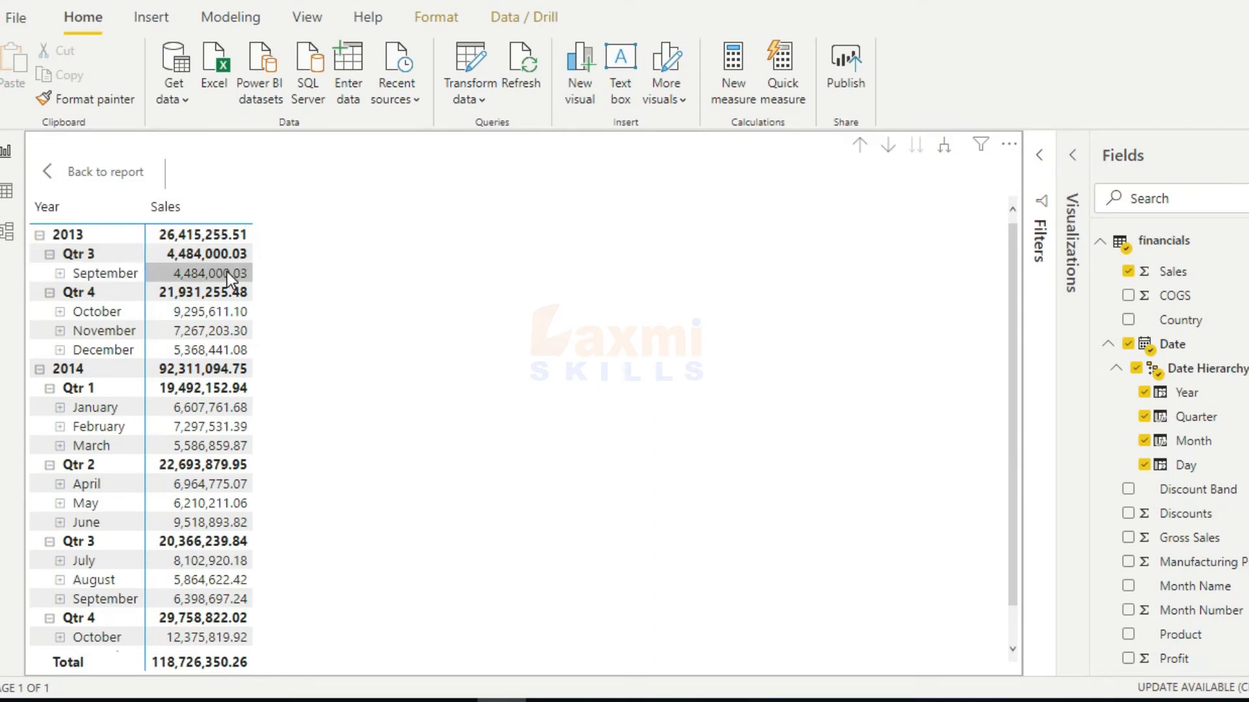
click(59, 273)
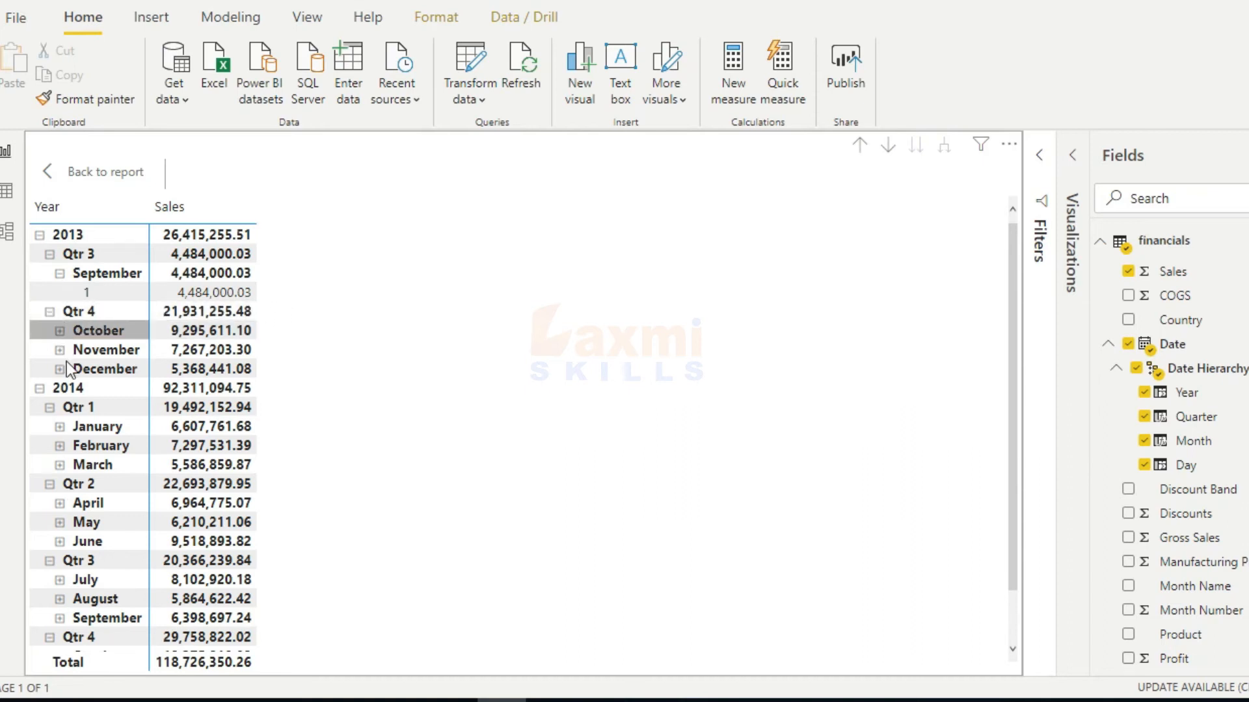
scroll(88, 419, down, 1)
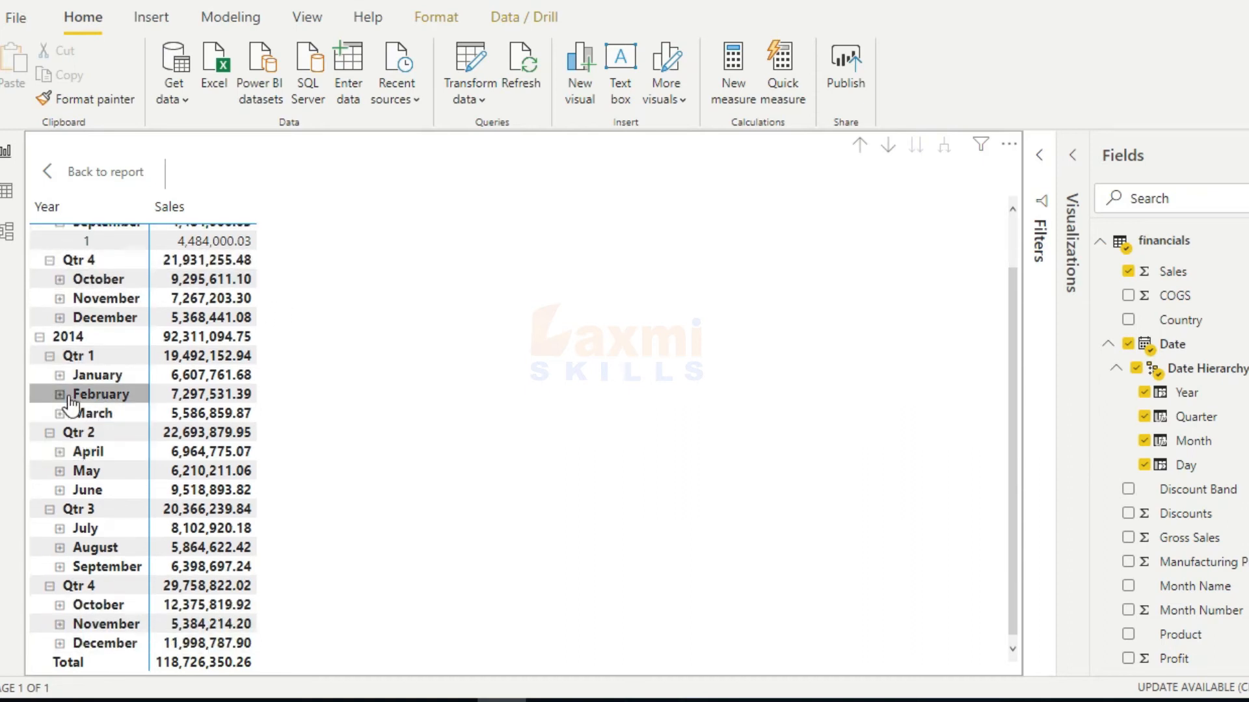
click(54, 377)
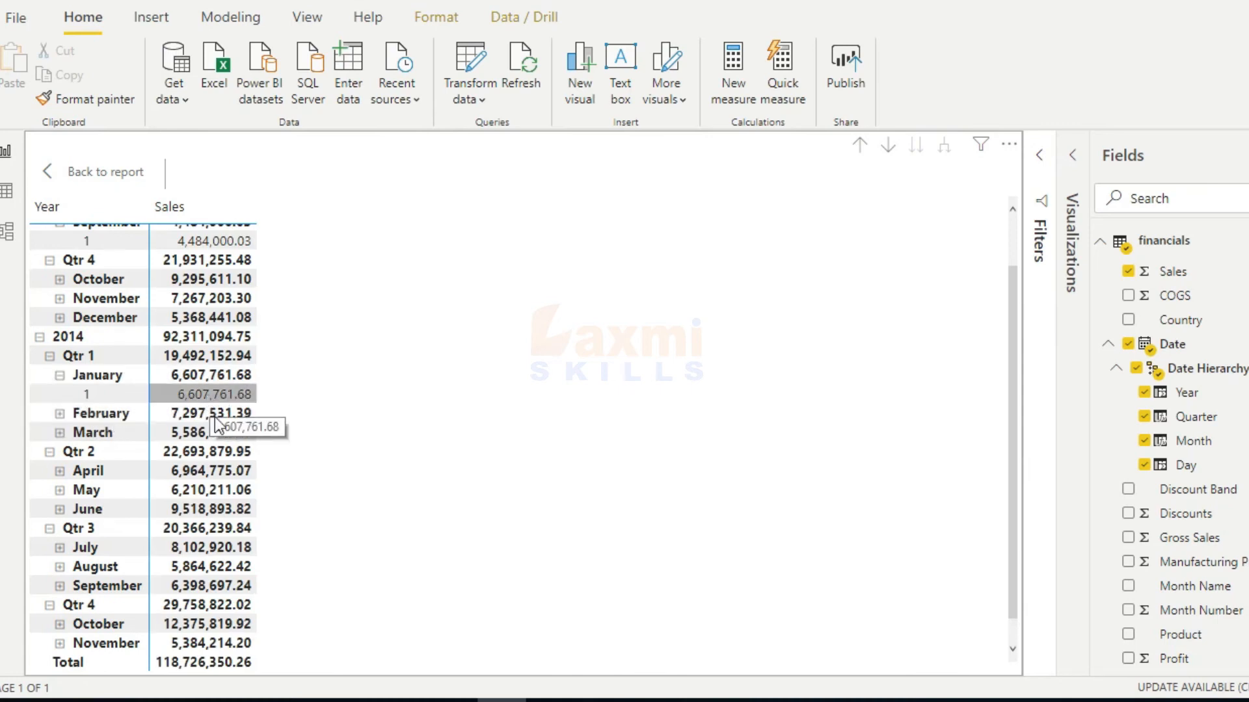
scroll(104, 504, down, 1)
scroll(104, 502, up, 2)
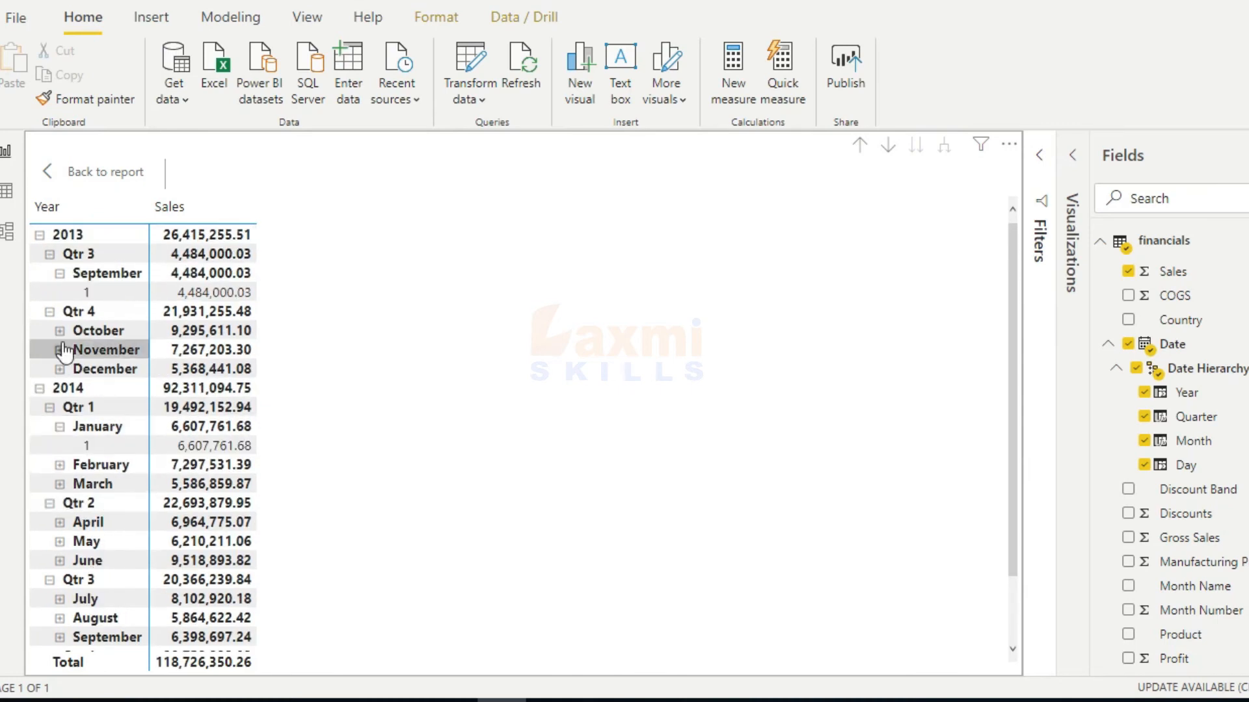
Collapse the 2013 quarters and both years so the matrix shows Sales by year only, and select the 2013 row
click(35, 238)
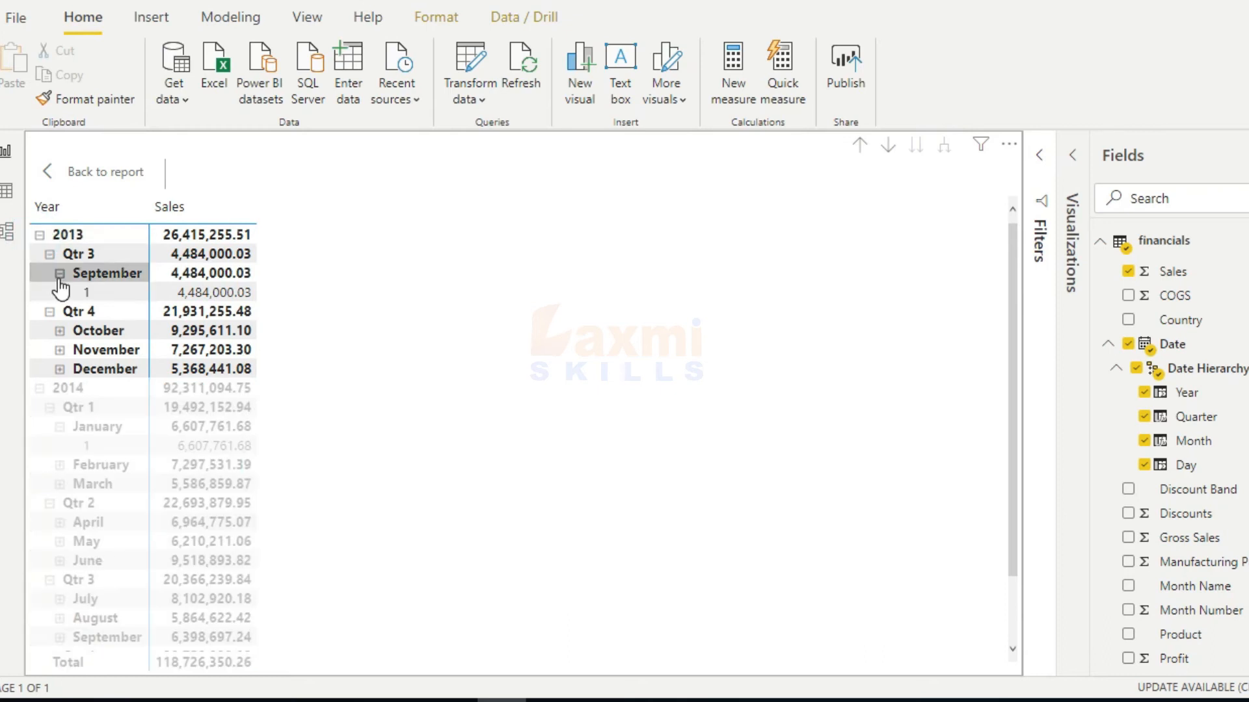
click(49, 313)
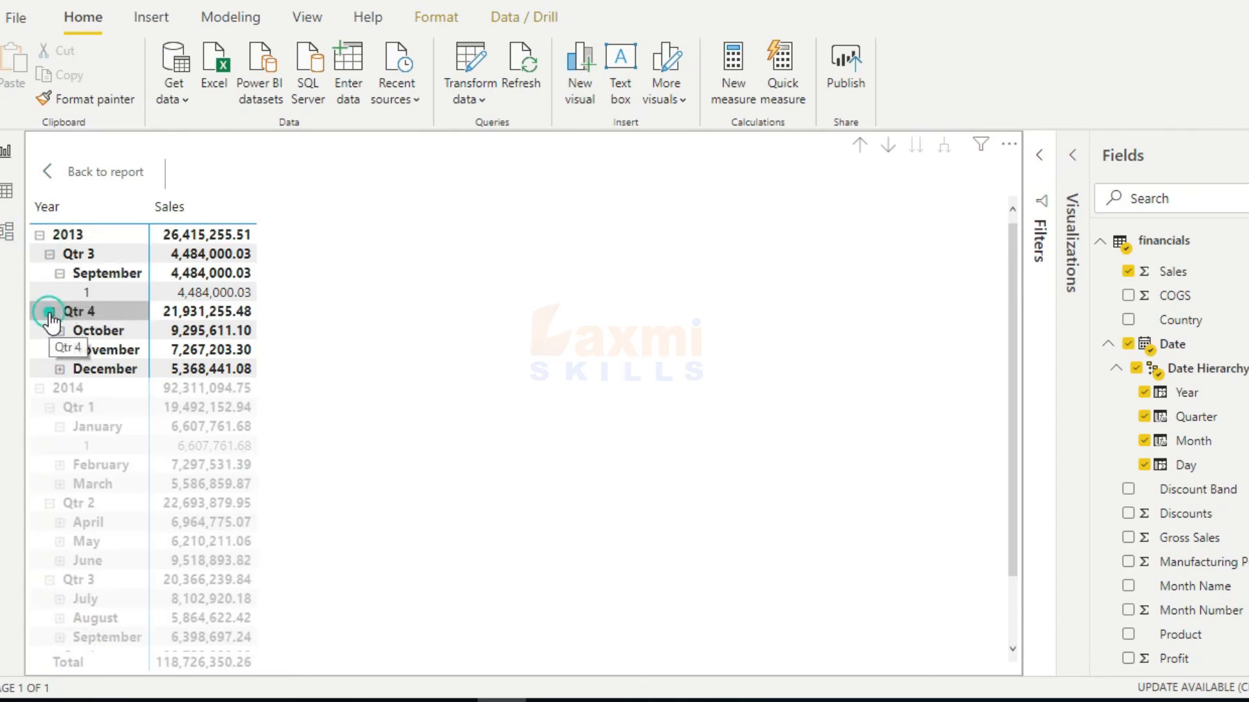
click(51, 255)
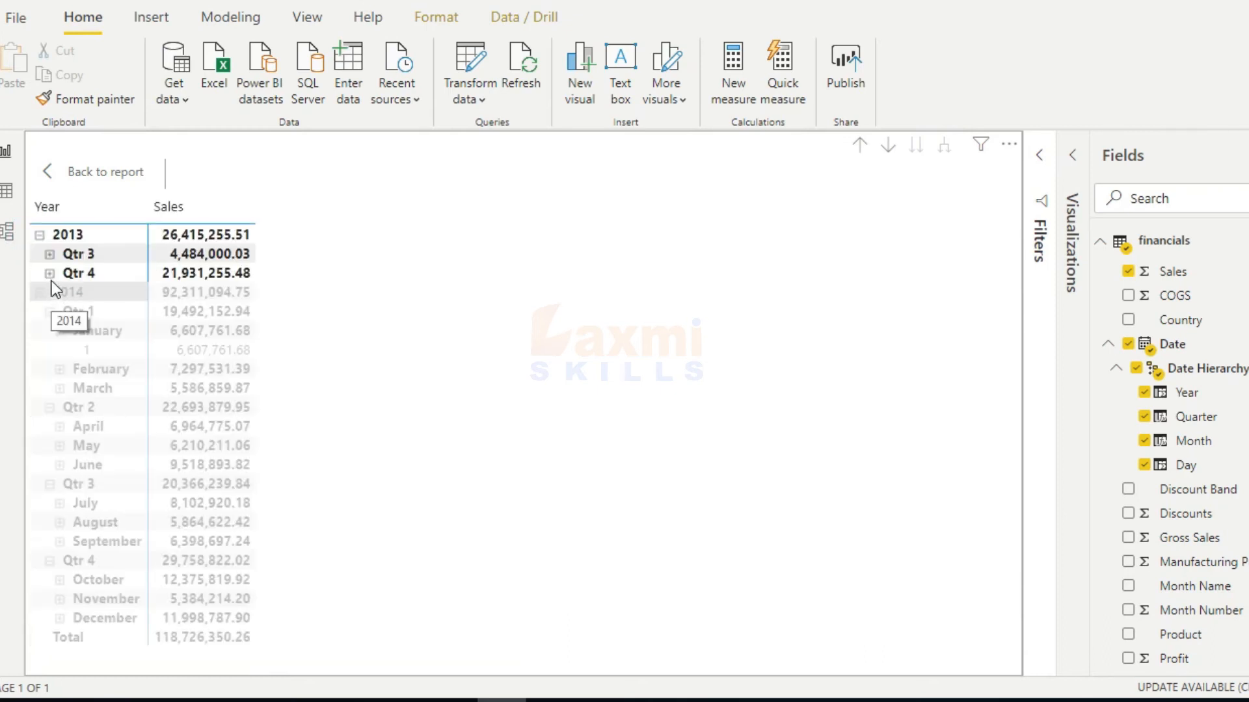
click(40, 235)
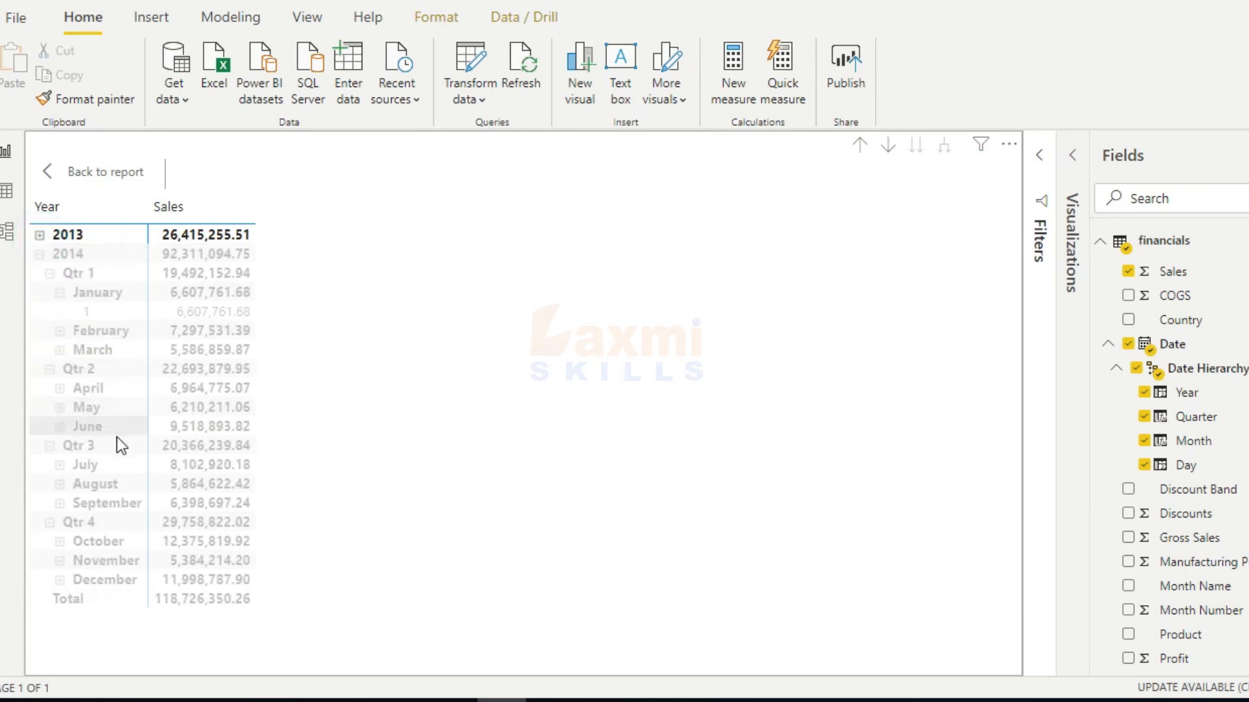
click(155, 284)
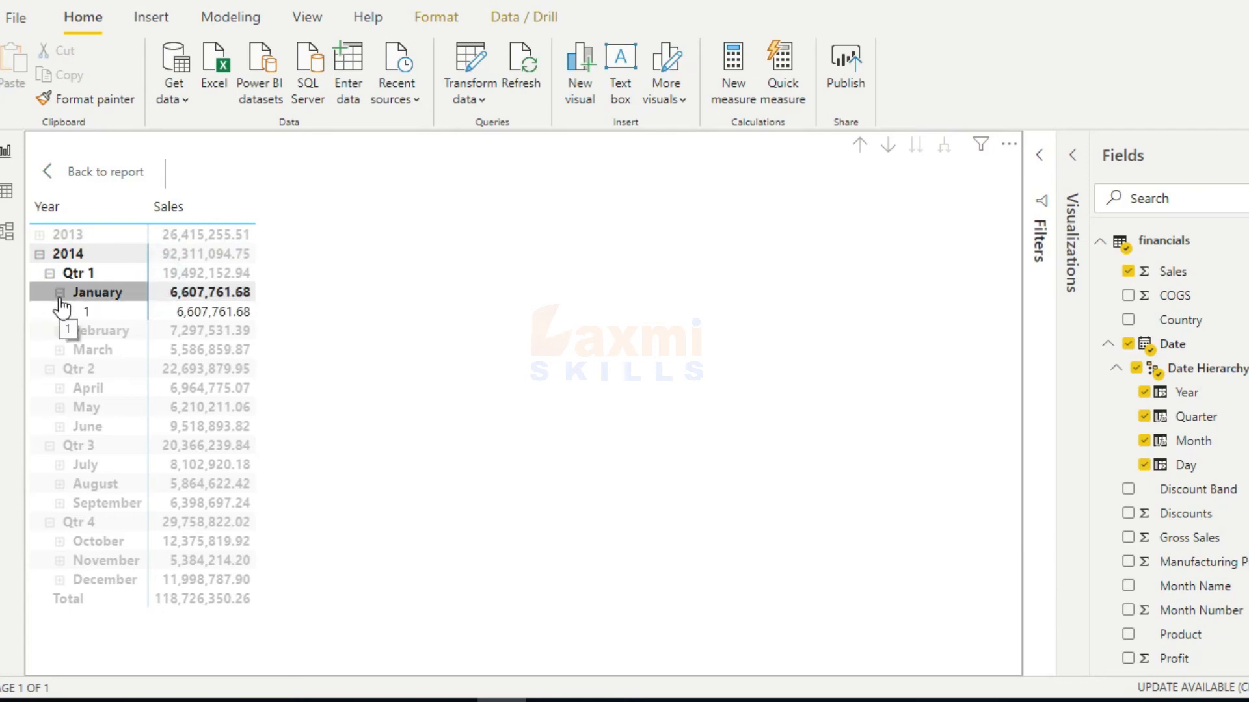
click(40, 255)
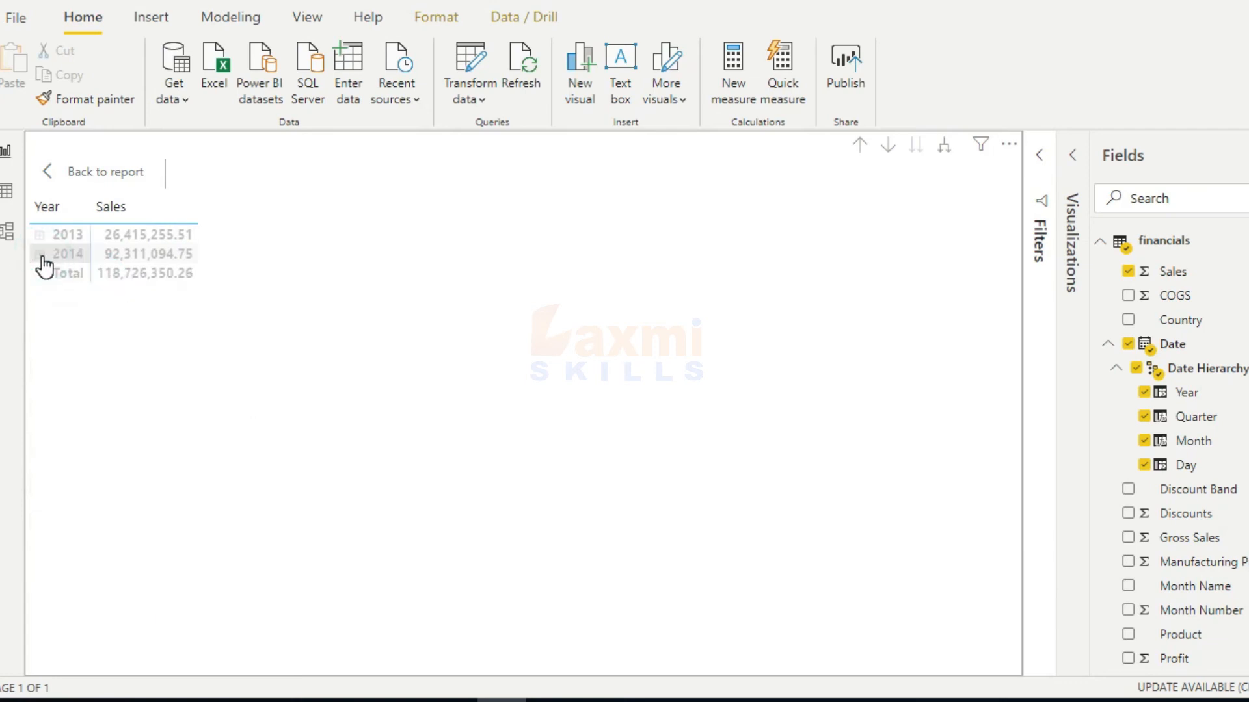
click(54, 234)
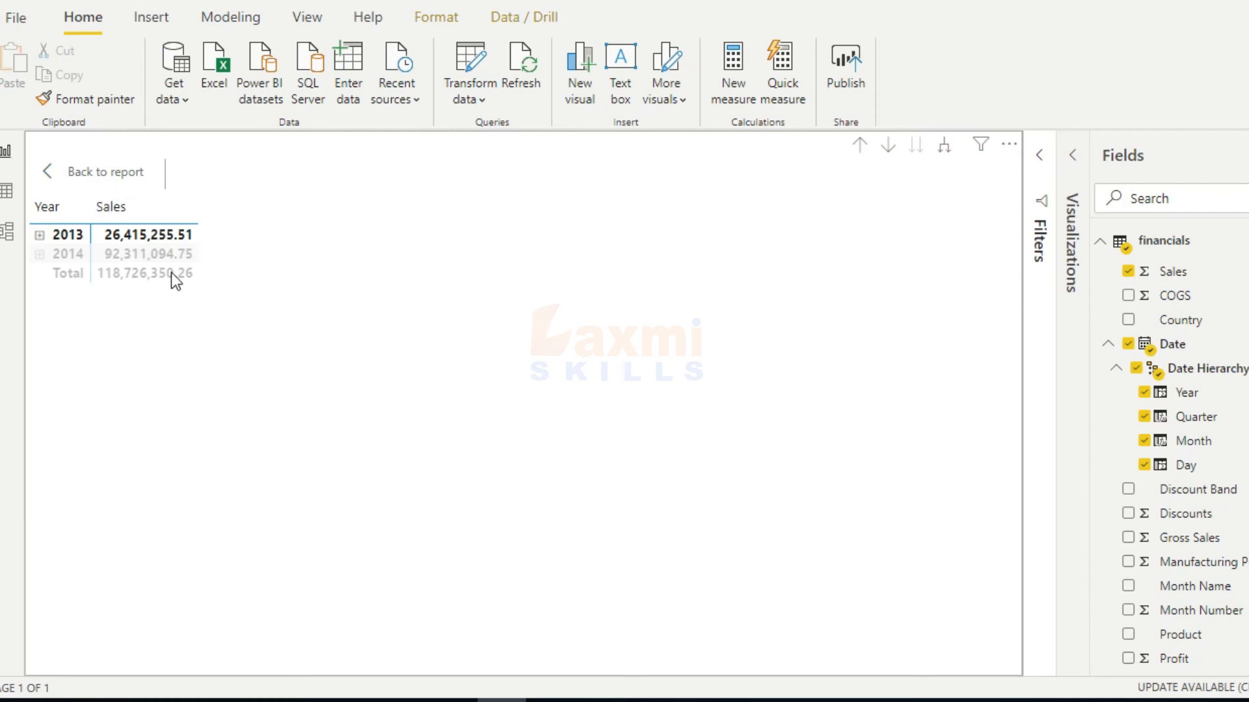
Examine the matrix's formatting options, including the column header colours, outline, auto-size width, font, text size and word wrap
click(1070, 156)
scroll(961, 403, down, 2)
scroll(969, 371, up, 2)
click(978, 346)
scroll(943, 482, down, 3)
scroll(941, 495, up, 3)
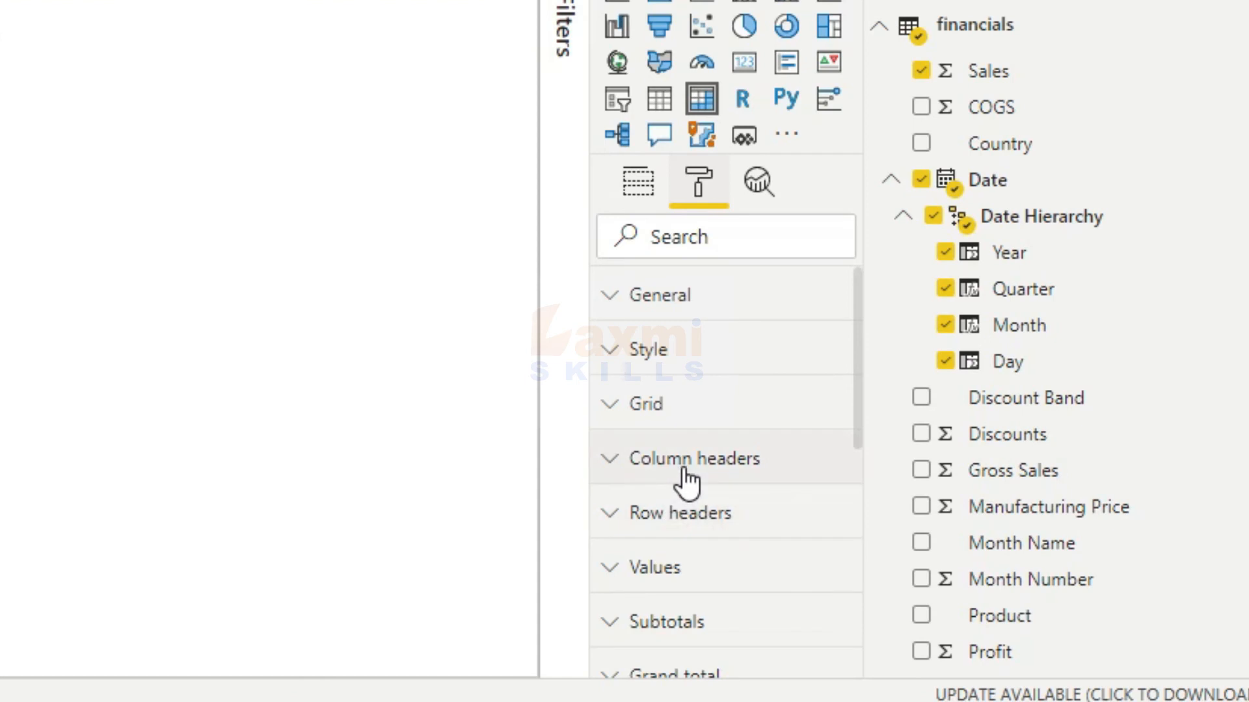
click(682, 480)
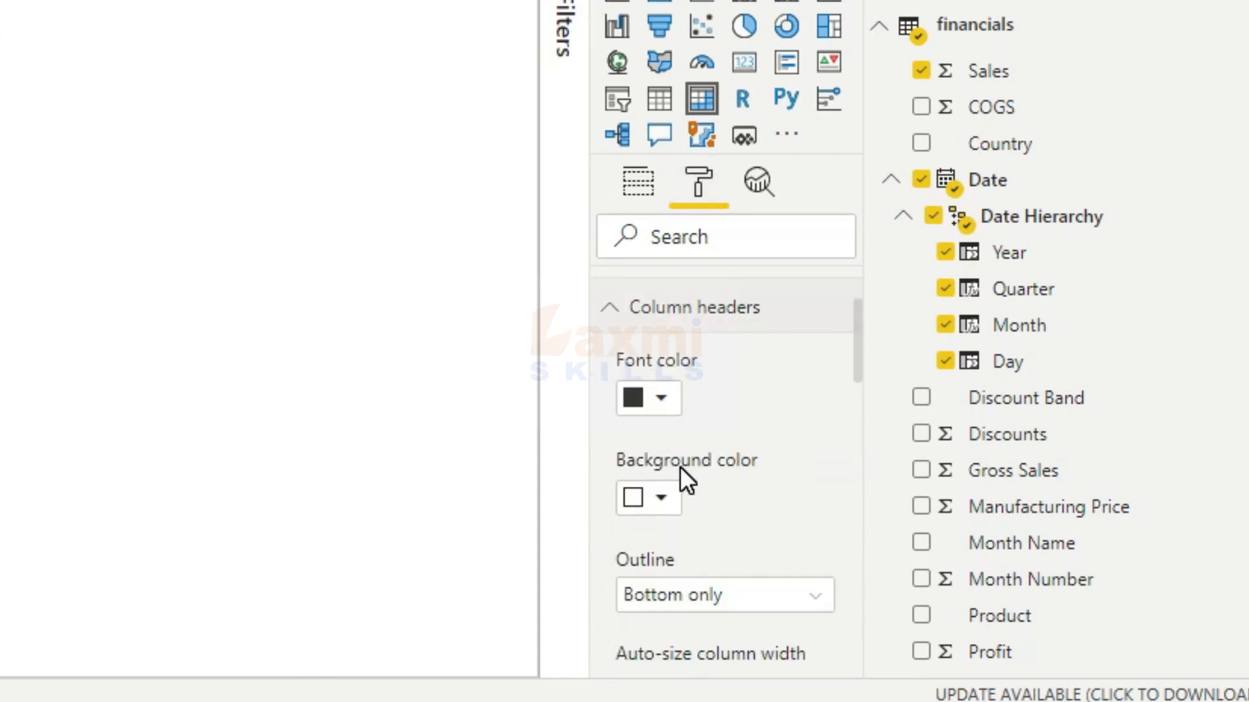
scroll(673, 478, down, 5)
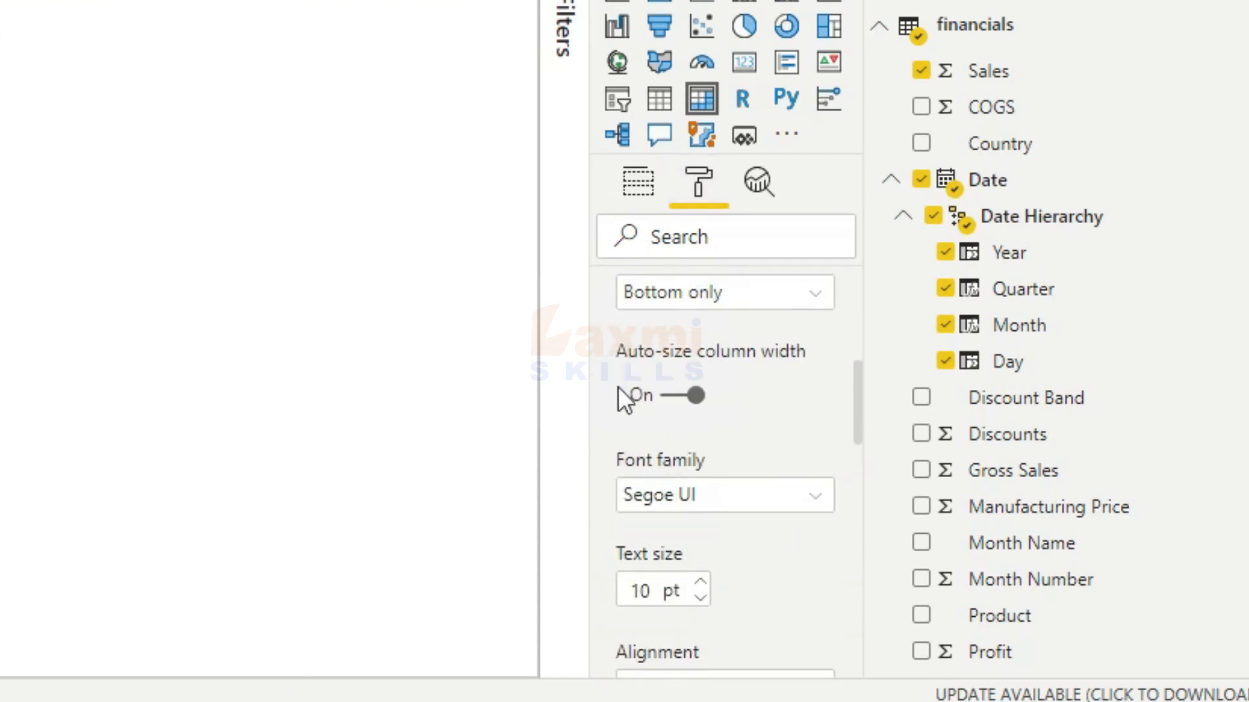
scroll(622, 390, down, 3)
scroll(622, 389, down, 7)
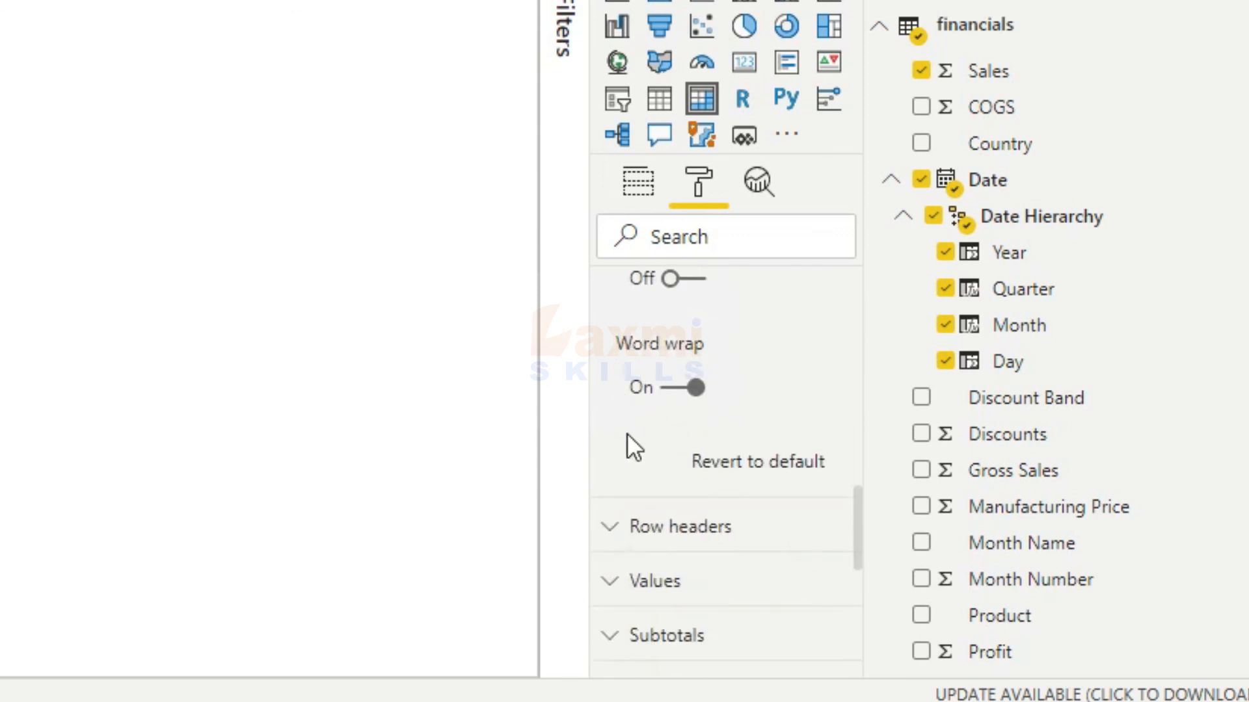
scroll(649, 444, up, 2)
scroll(650, 445, down, 2)
In the matrix's row header formatting, set the size of the +/- icons to 14 pt
click(670, 524)
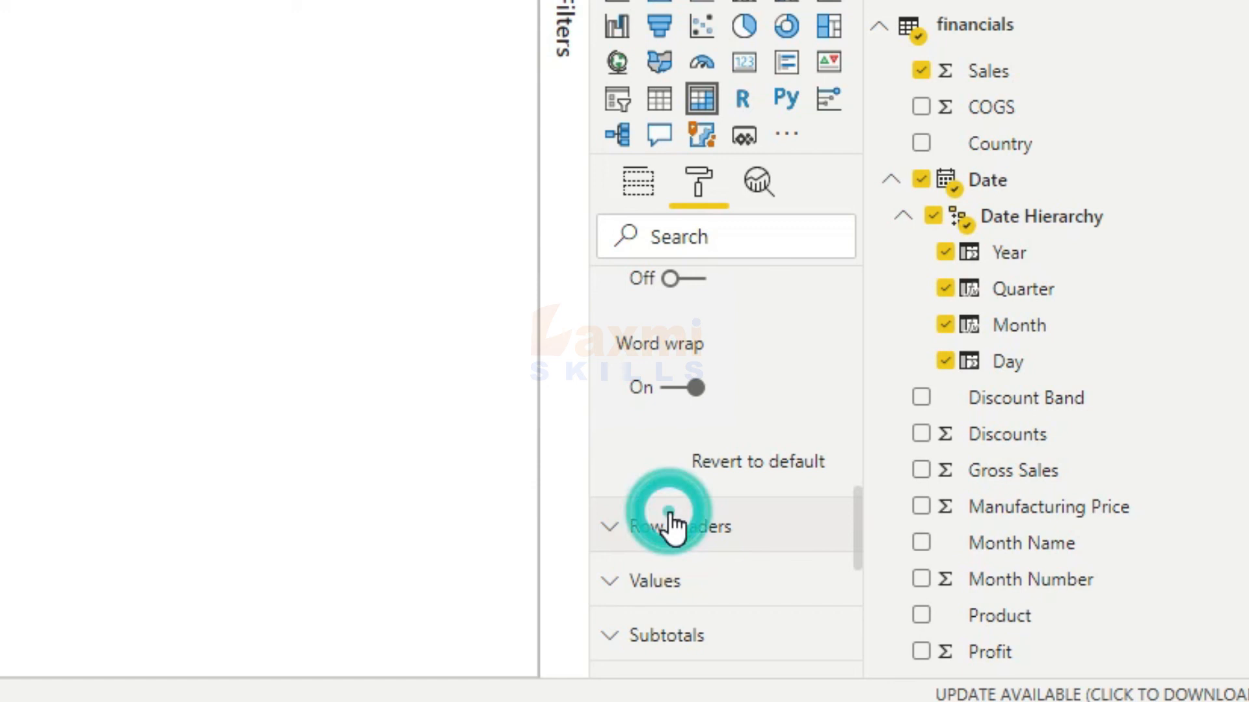
scroll(670, 521, down, 6)
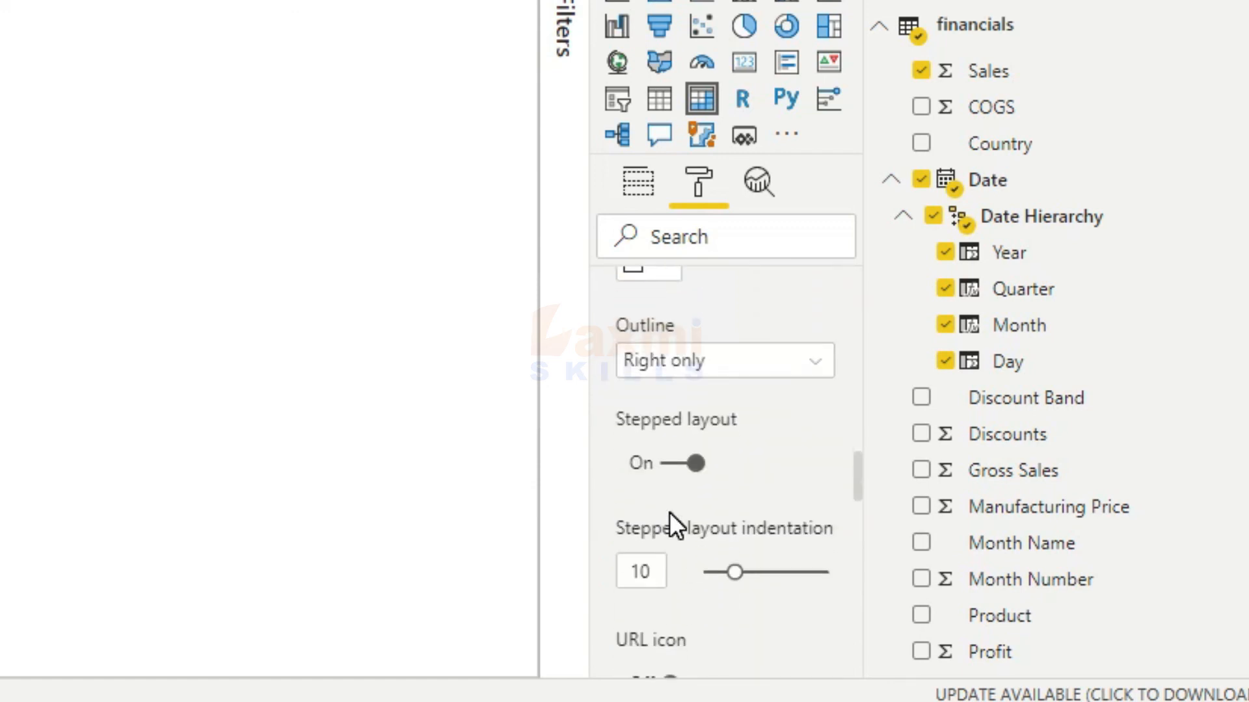
scroll(670, 514, down, 8)
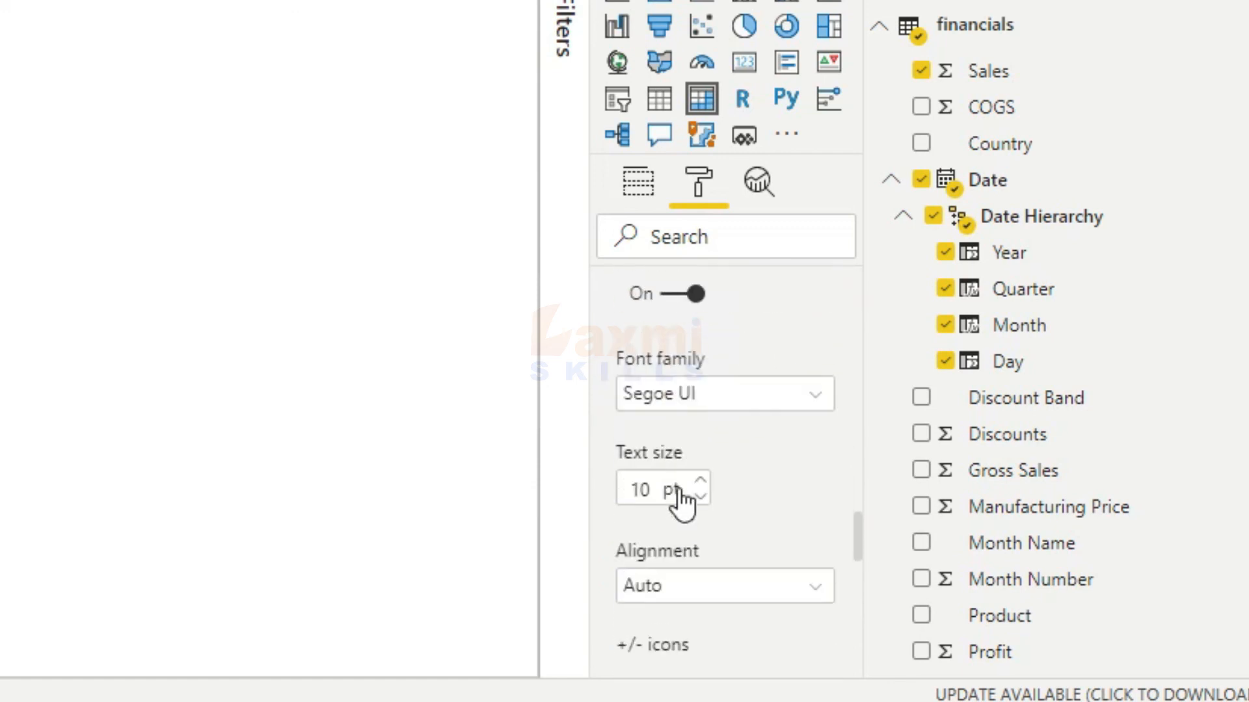
scroll(673, 493, down, 2)
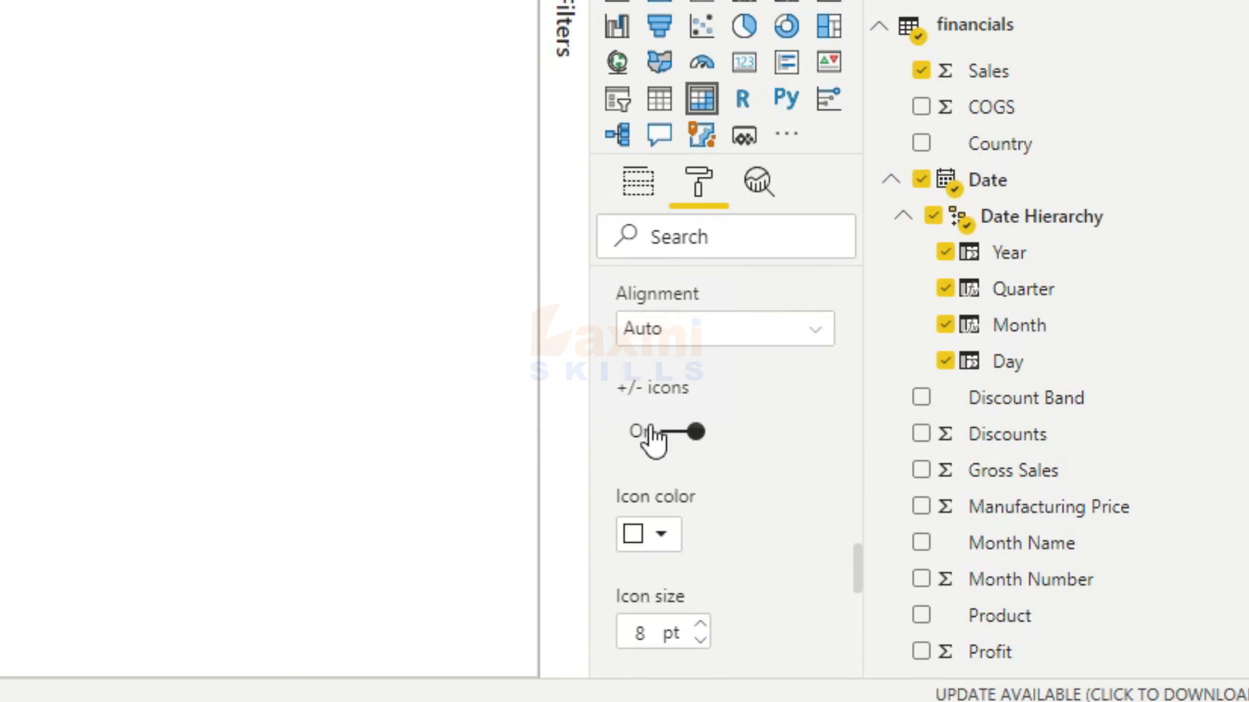
scroll(708, 466, down, 2)
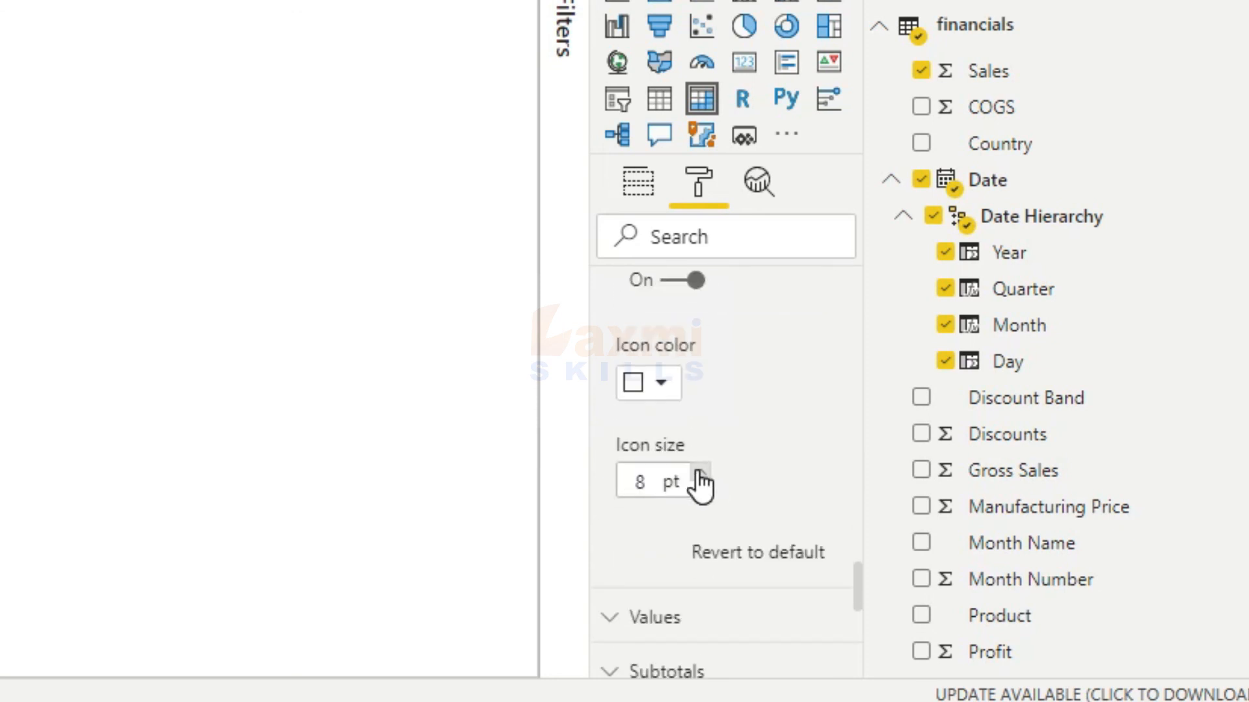
click(700, 472)
click(700, 472)
click(701, 472)
click(701, 472)
click(701, 472)
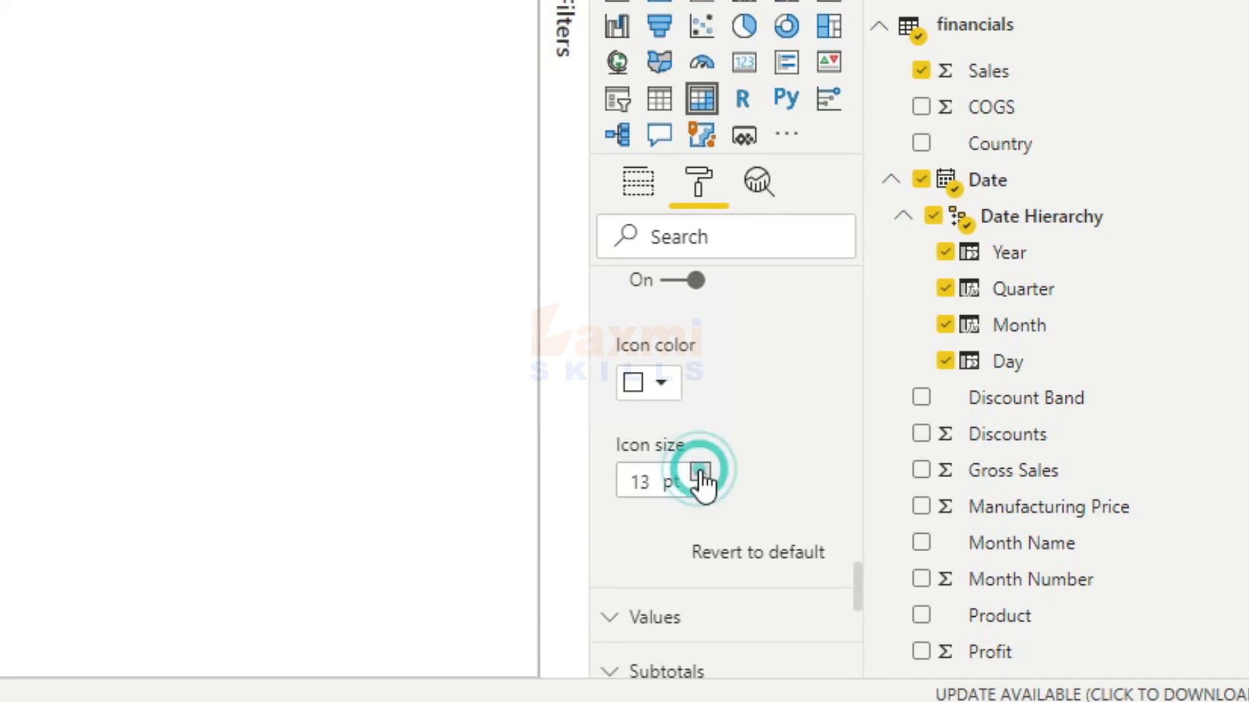
click(701, 473)
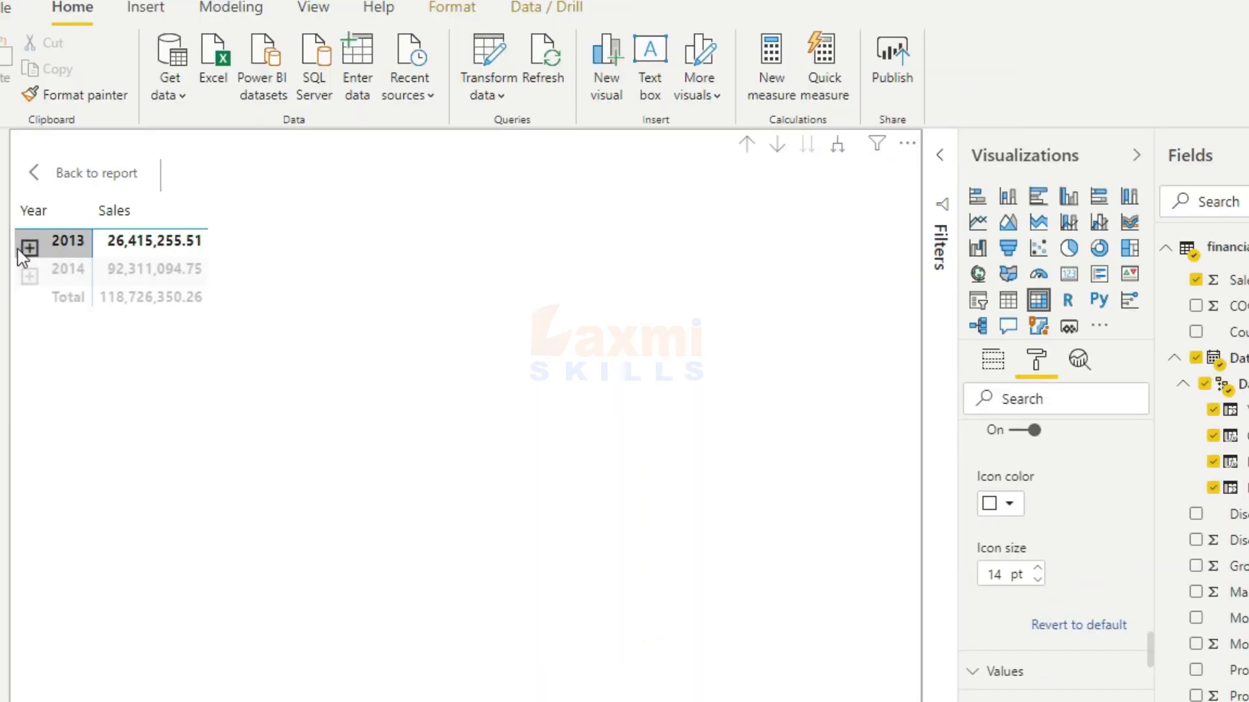
Change the +/- icon color to the darkest purple theme shade and expand 2013 to its quarters in the matrix
click(1007, 504)
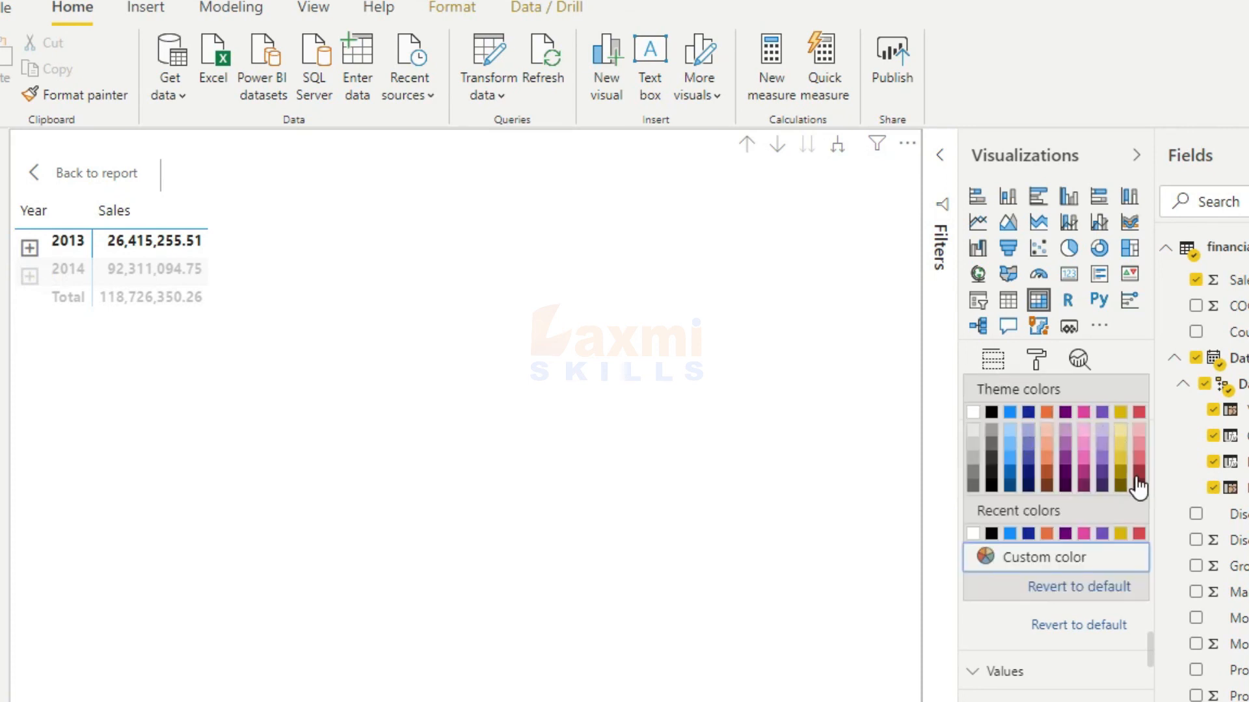
click(1102, 484)
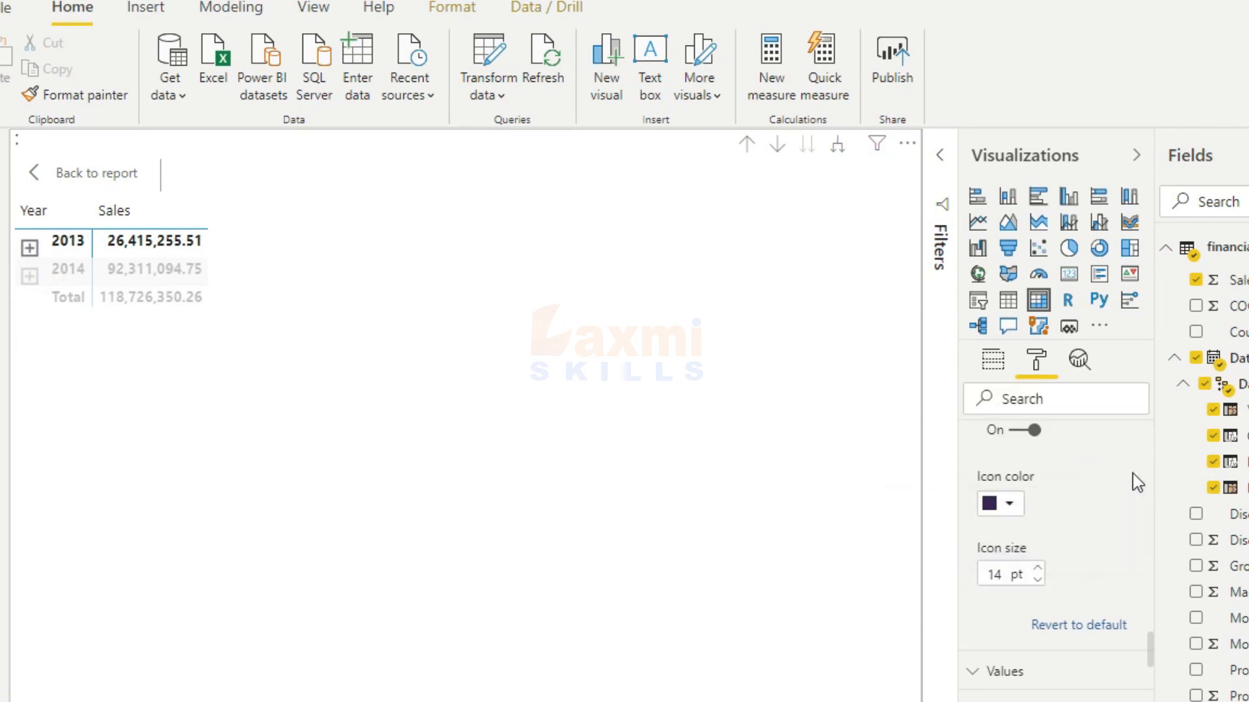
click(29, 247)
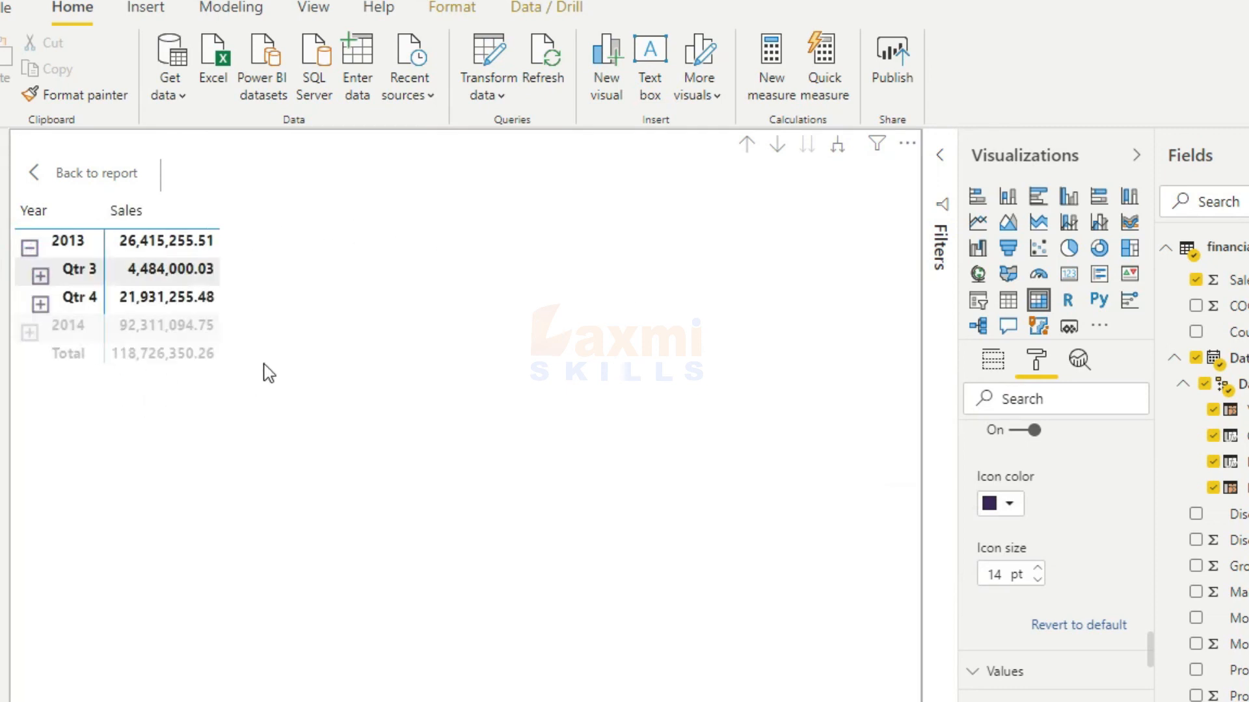